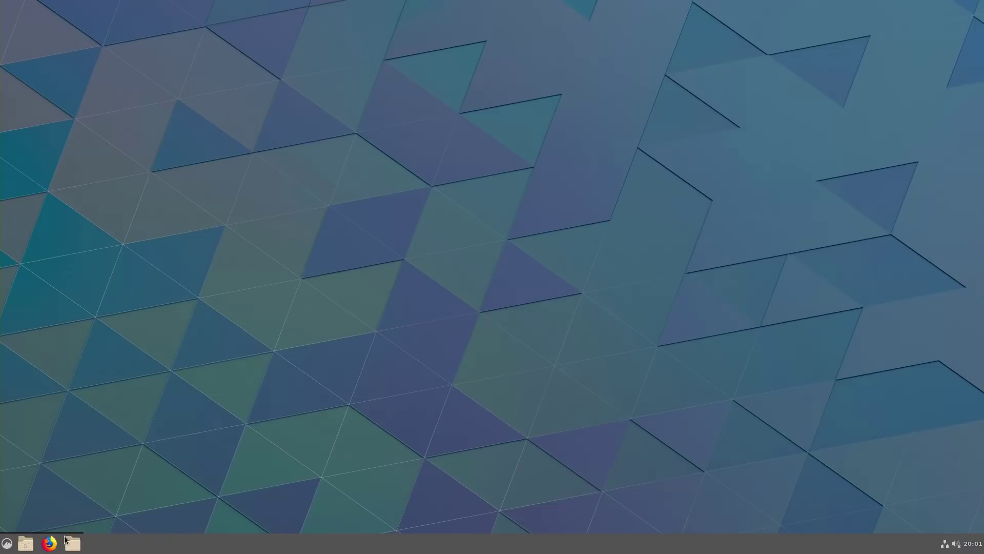
Search the application menu for 'sys', view the system information window, then close it.
click(4, 543)
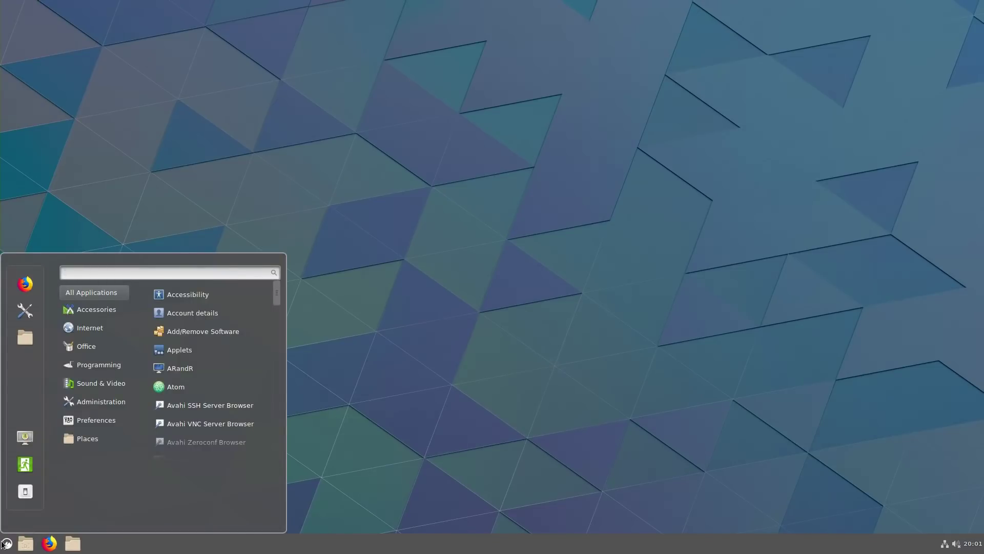
text(about)
key(BackSpace)
key(BackSpace)
key(BackSpace)
key(BackSpace)
key(BackSpace)
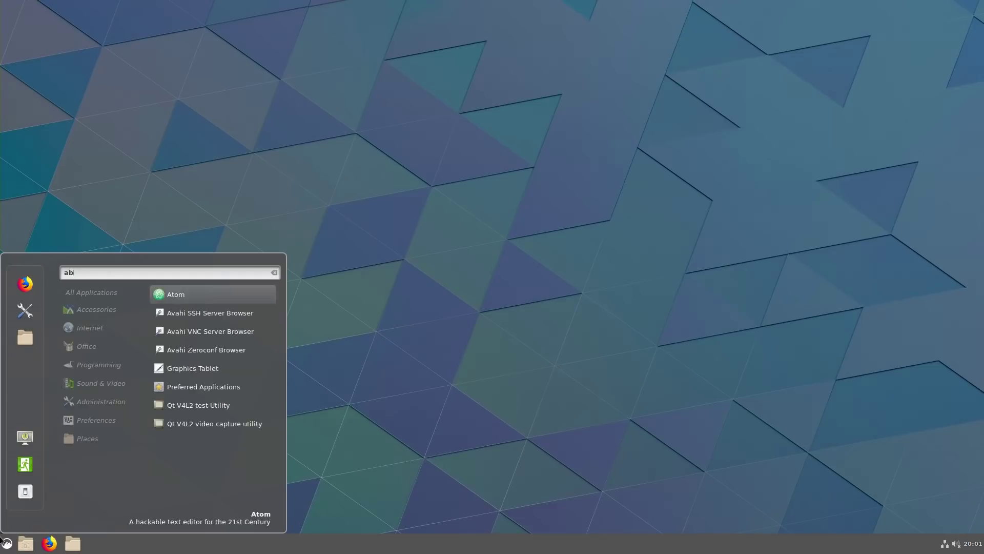
text(sys)
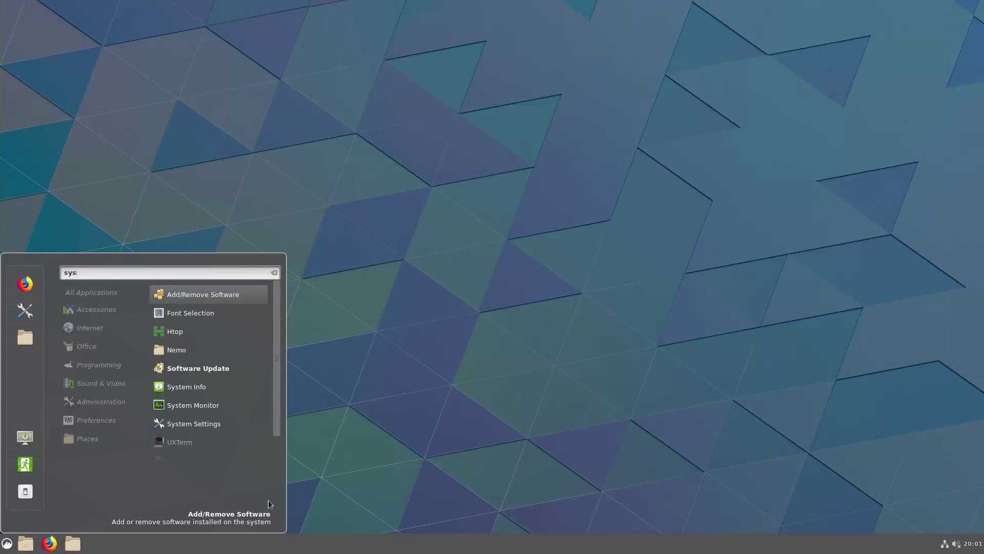
click(201, 387)
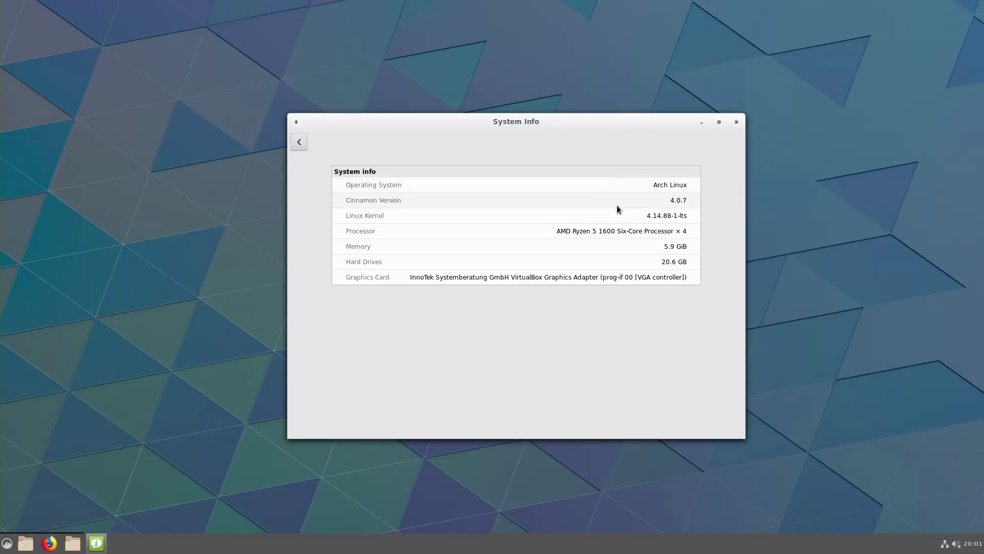
click(737, 122)
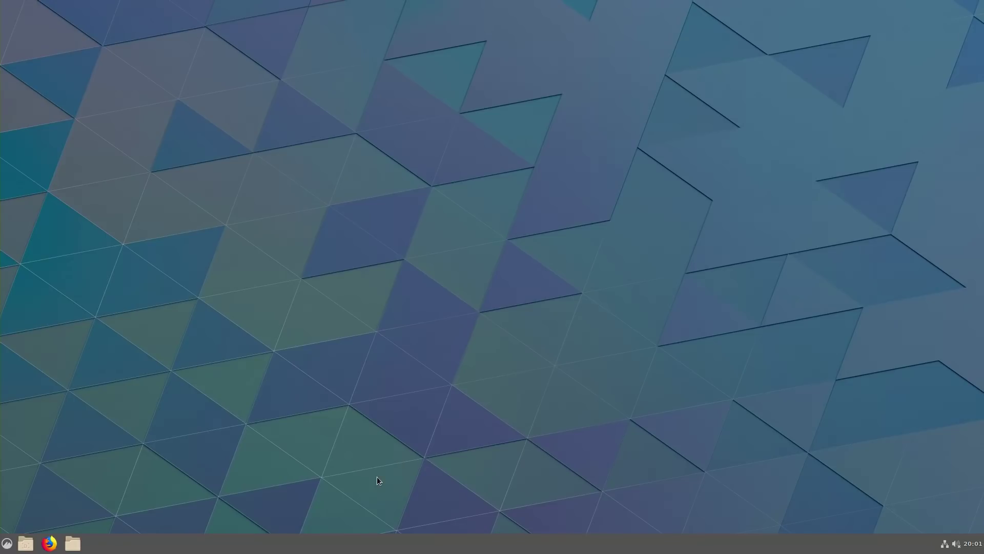
Add the Panel launchers applet to the panel from the Applets manager, searching 'laun'.
right_click(272, 549)
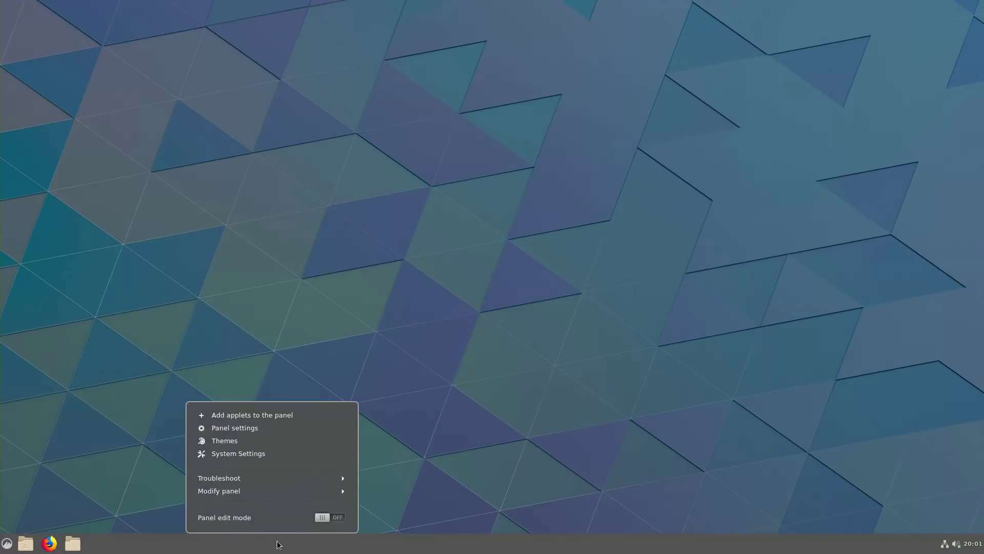
click(278, 418)
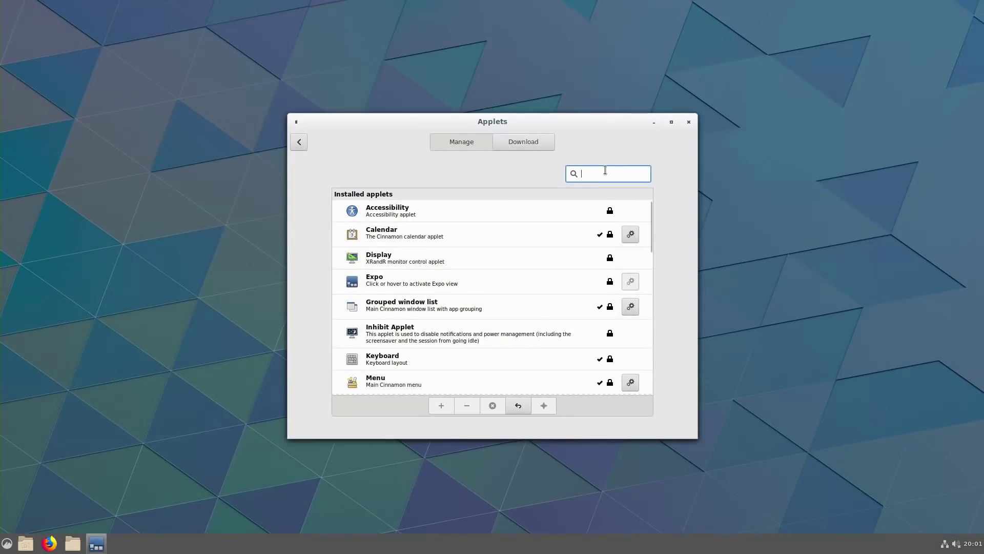
text(laun)
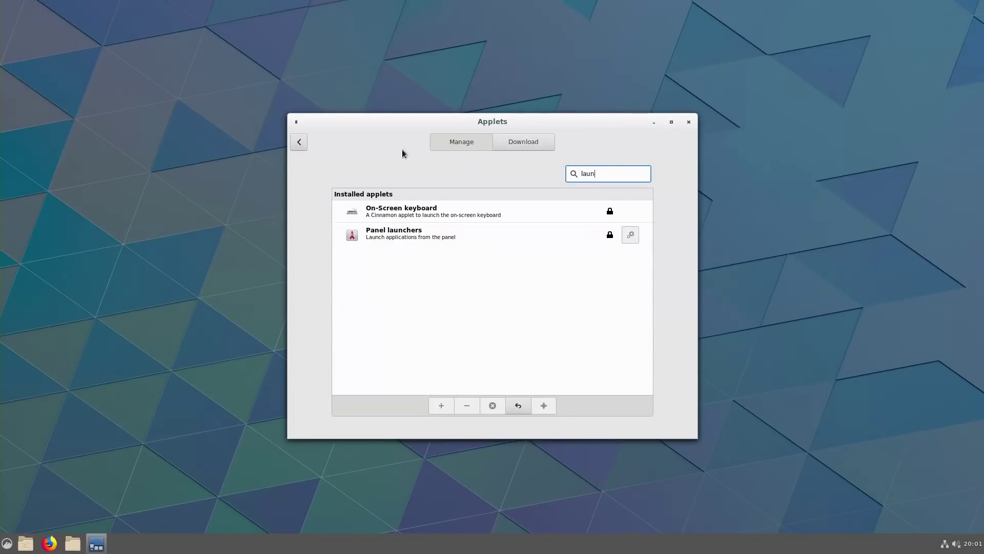
click(404, 236)
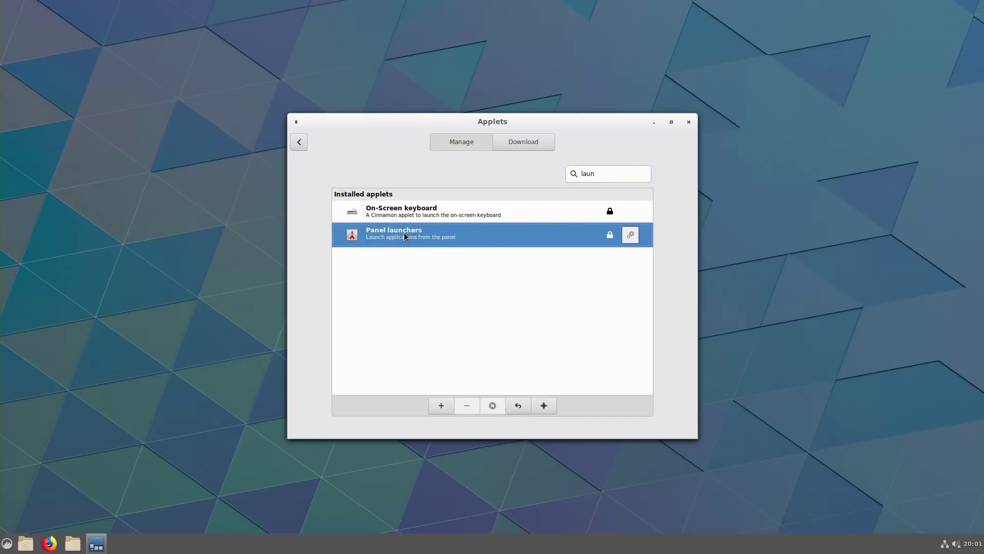
click(437, 405)
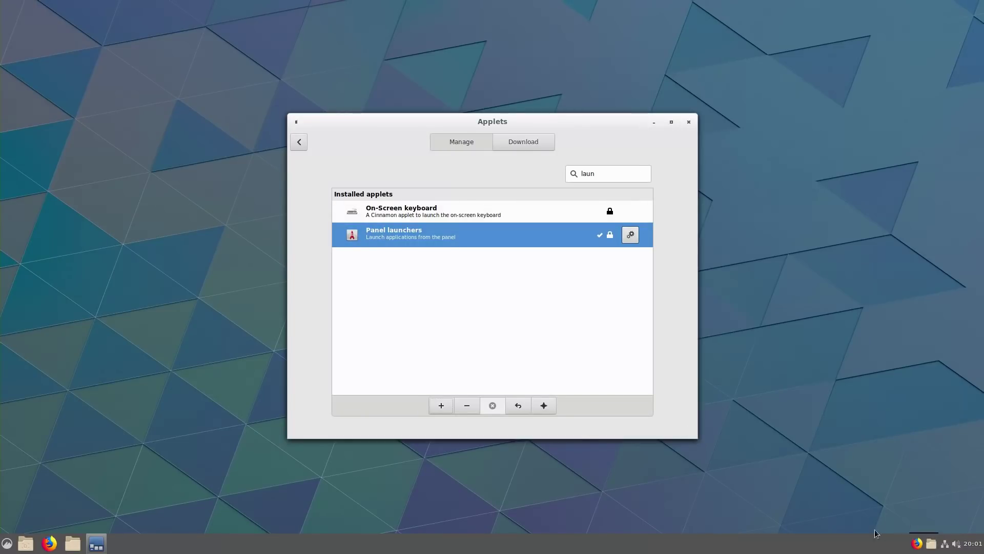
click(689, 122)
Turn Panel edit mode on from the panel's context menu.
right_click(695, 545)
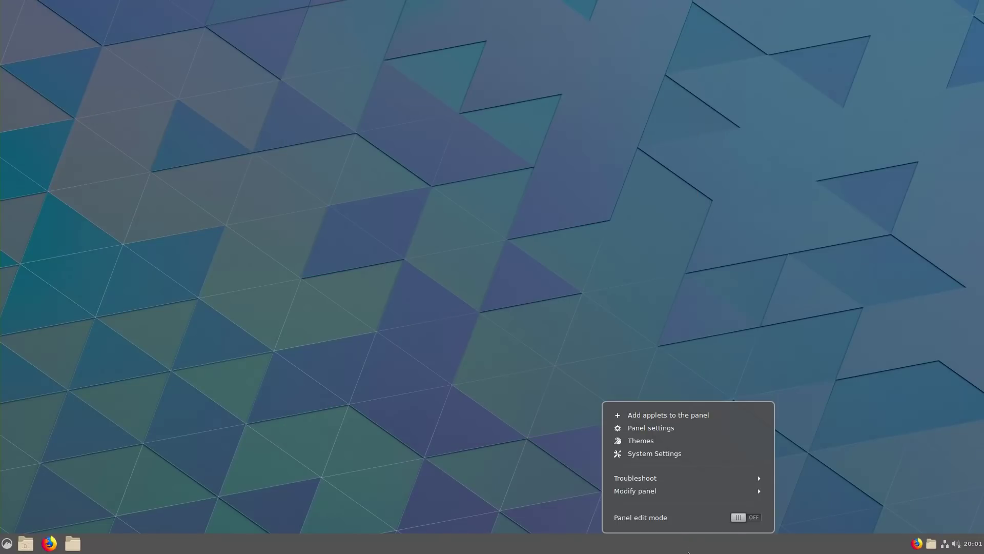
click(745, 518)
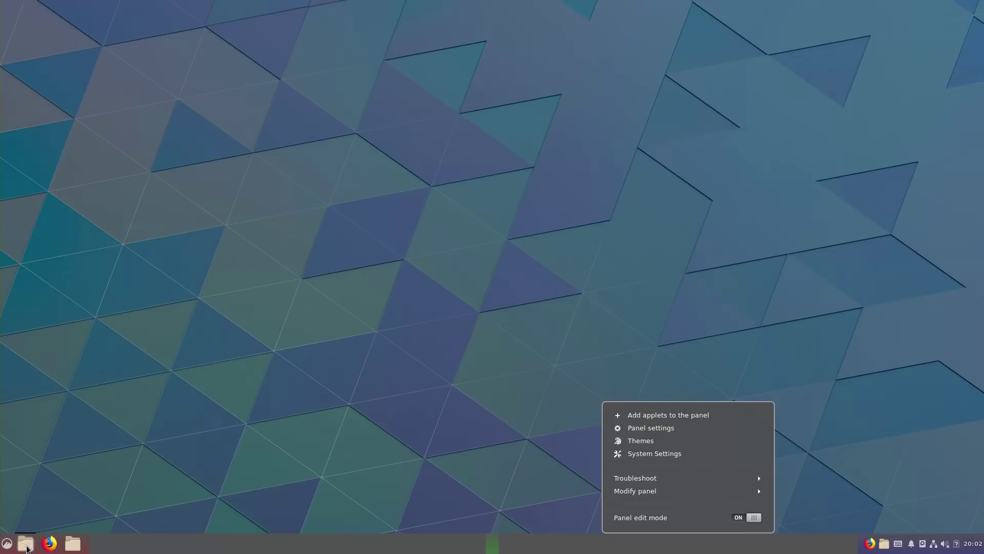
click(28, 548)
Drag the Firefox and Files launchers from the right end of the panel to beside the menu.
drag(28, 548, 979, 547)
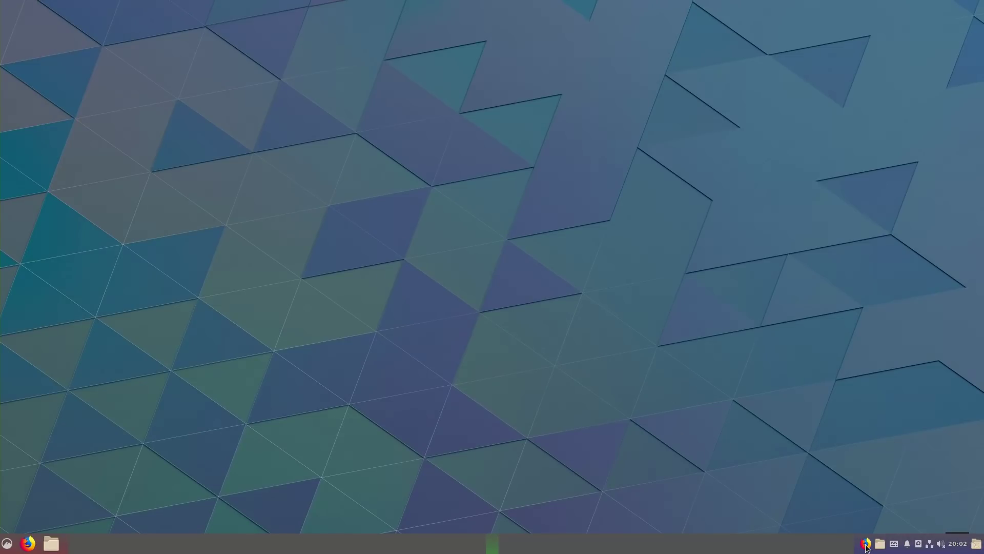
drag(866, 547, 45, 544)
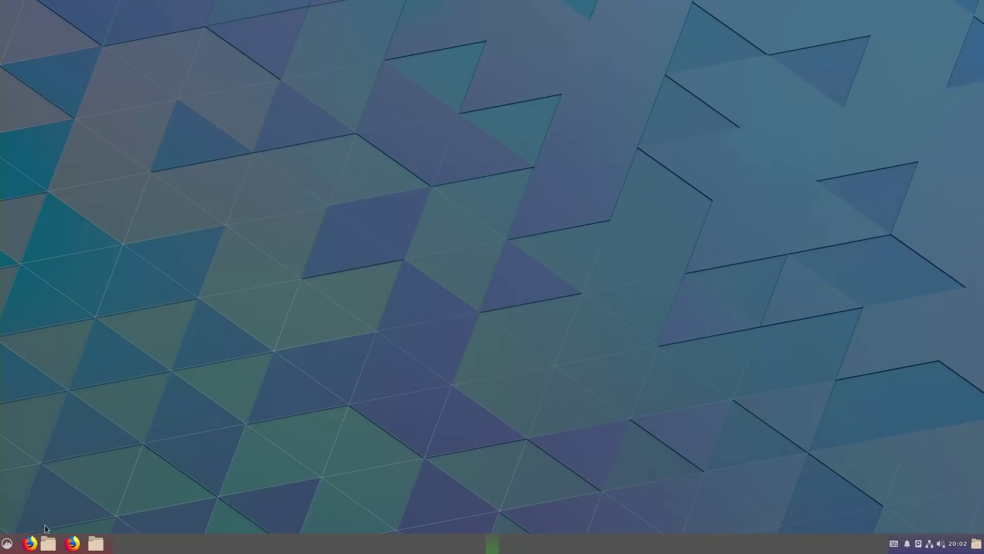
right_click(545, 542)
Turn Panel edit mode off and launch Firefox from the new panel launcher.
click(618, 517)
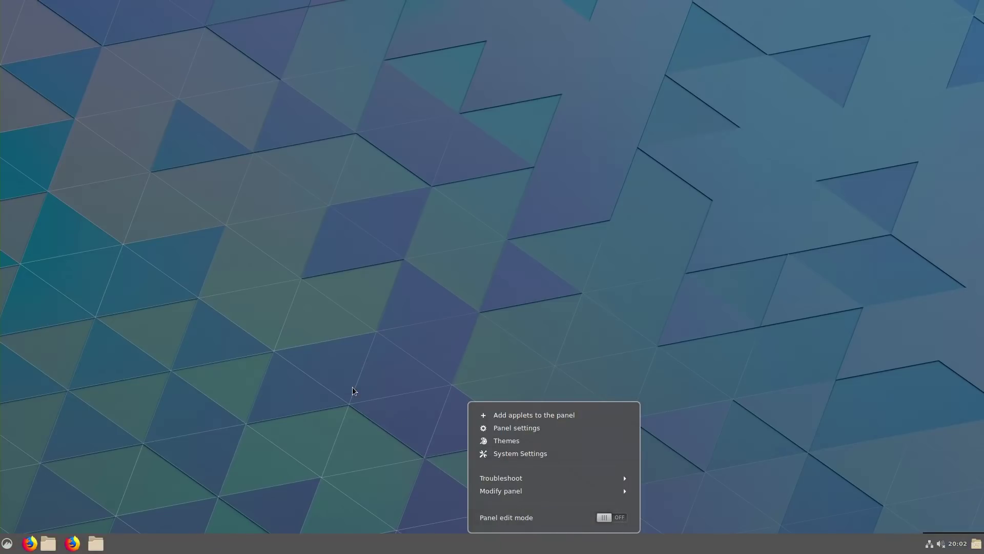
click(362, 397)
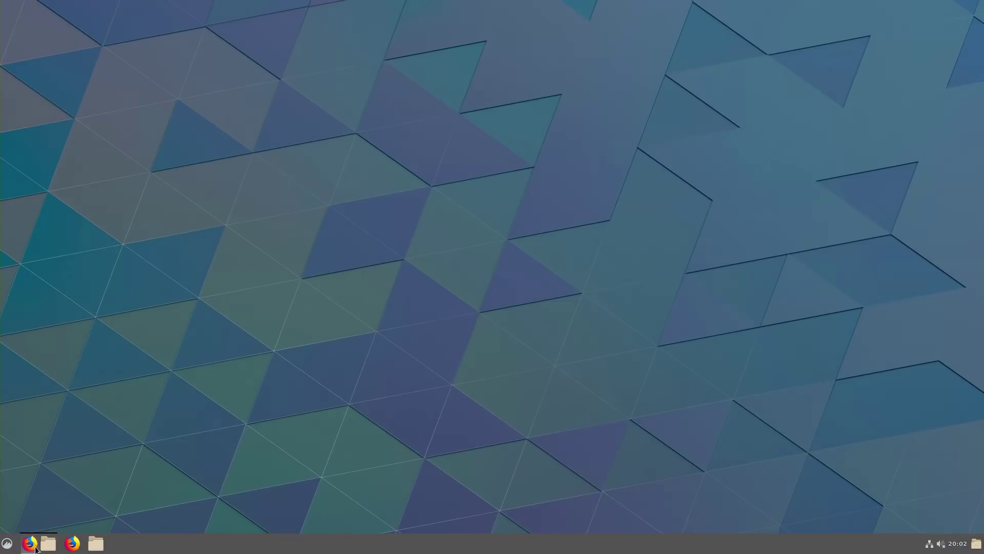
click(72, 543)
click(72, 543)
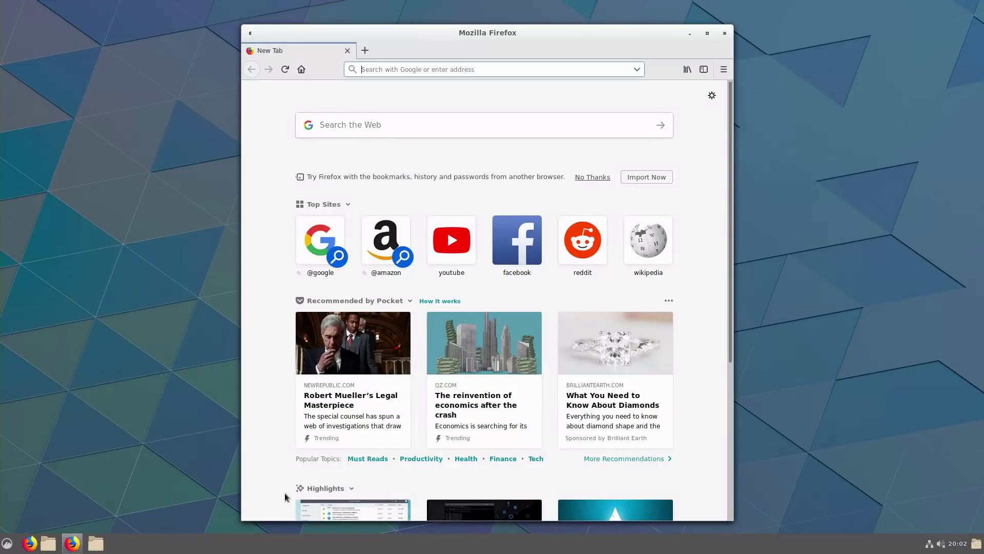
Open a second Firefox window, close both test windows, and relaunch Firefox from the panel.
click(30, 543)
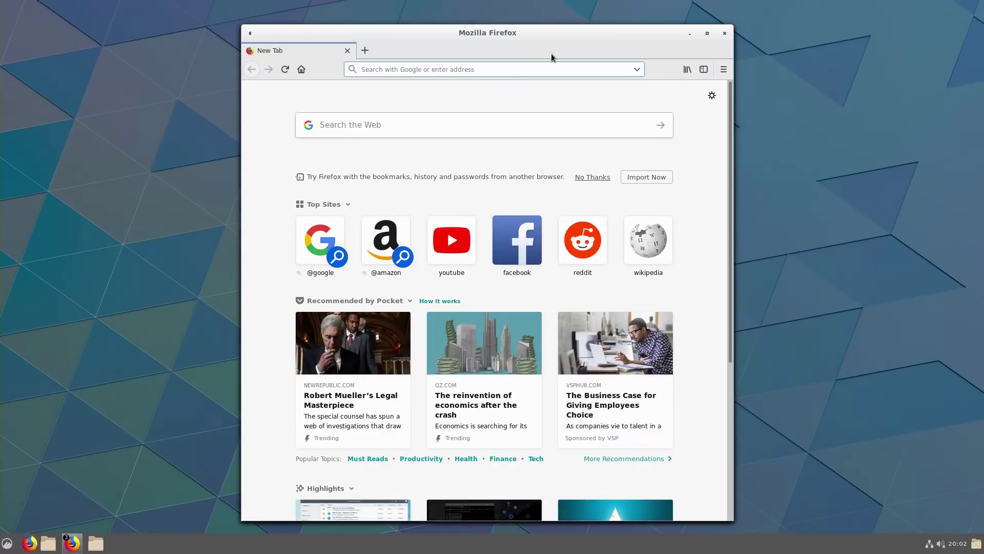
drag(623, 40, 771, 132)
click(872, 125)
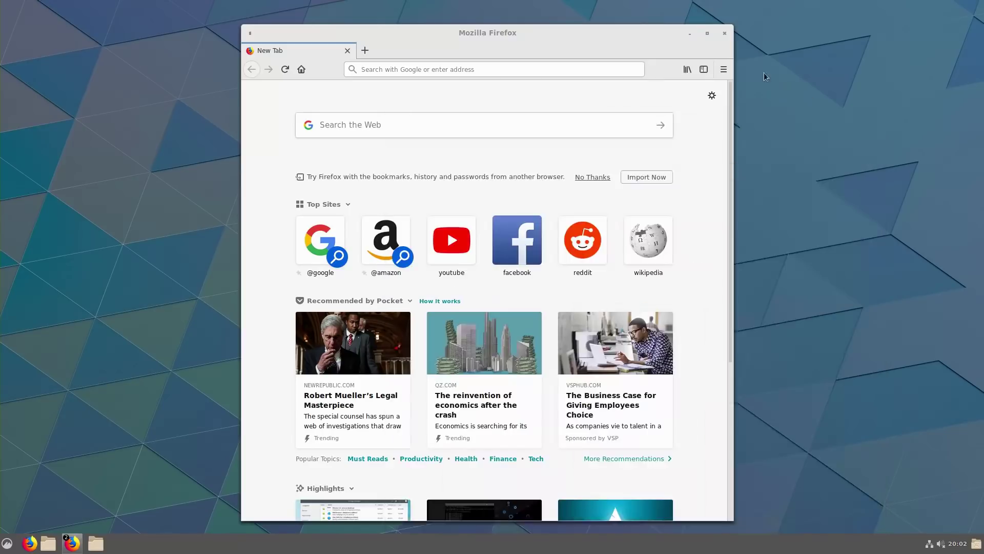
click(724, 33)
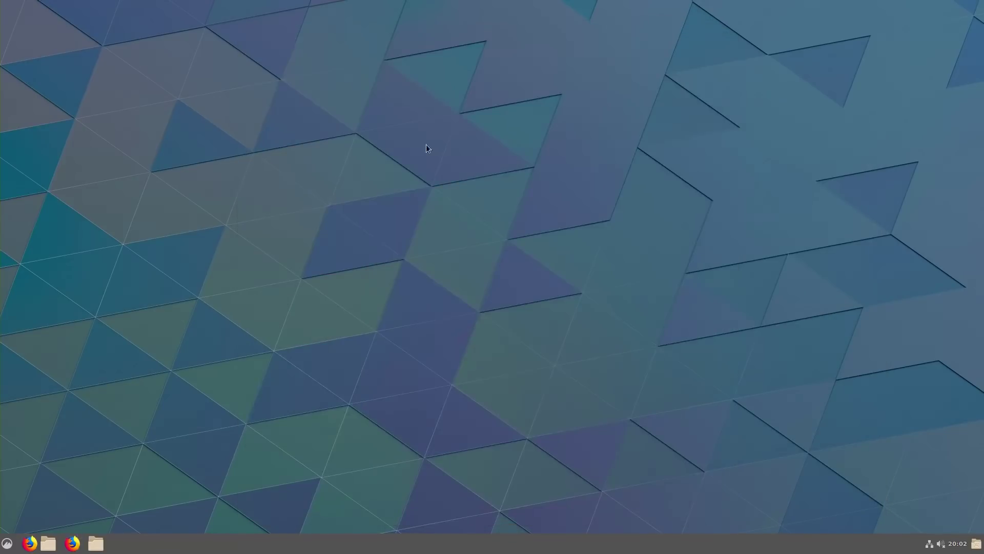
click(75, 548)
Open the window list's Configure settings from the Firefox entry's Preferences menu.
right_click(76, 550)
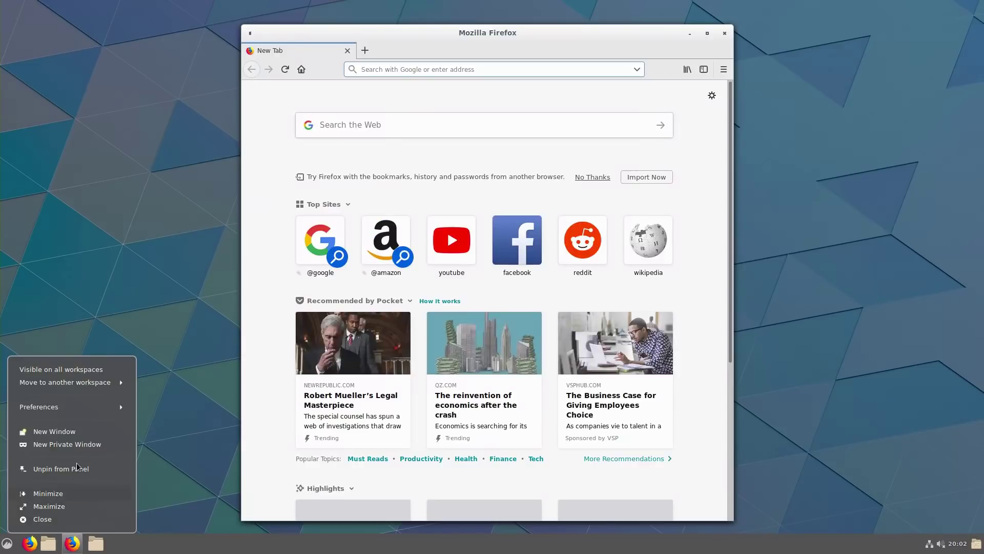
click(94, 412)
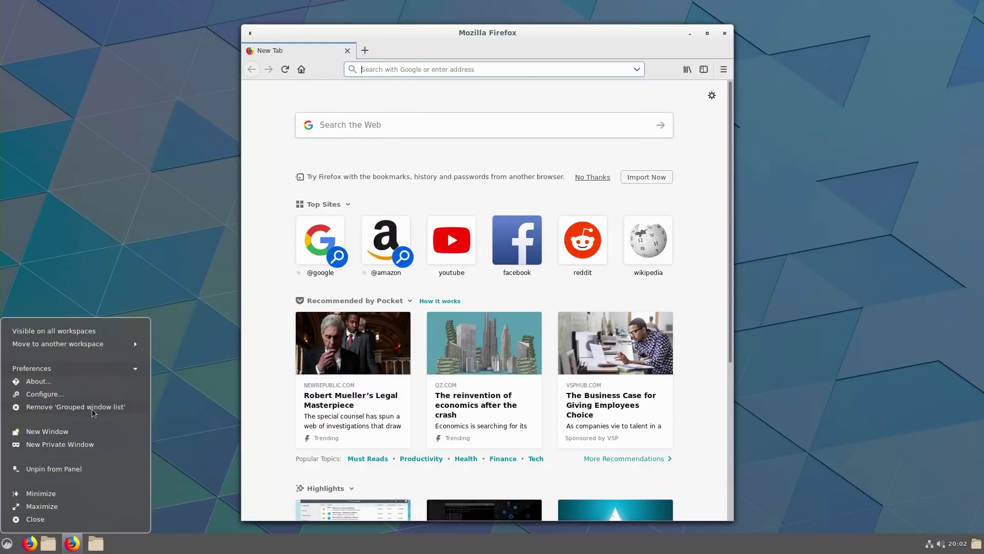
click(444, 242)
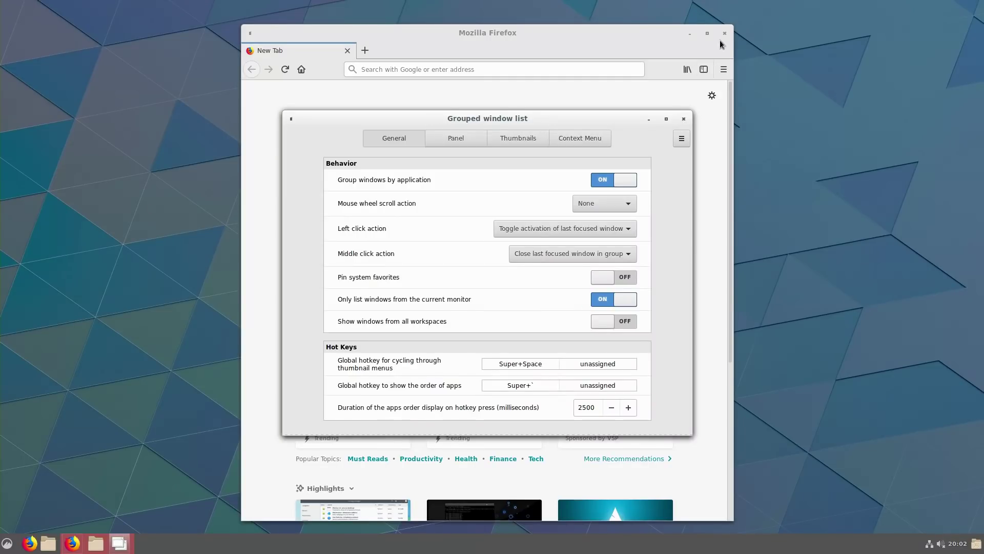
Switch Group windows by application off, and leave Pin system favorites off after trying it.
click(31, 543)
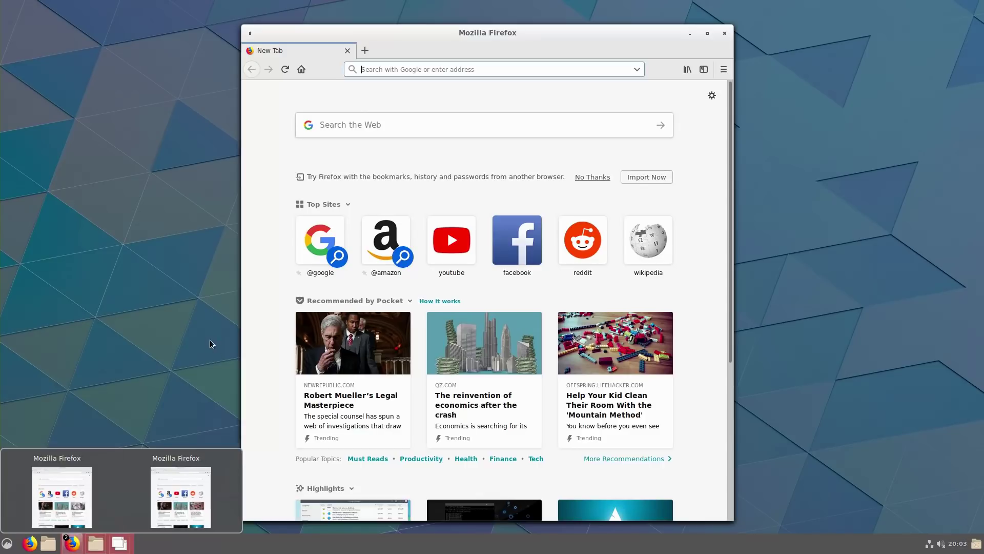
click(120, 542)
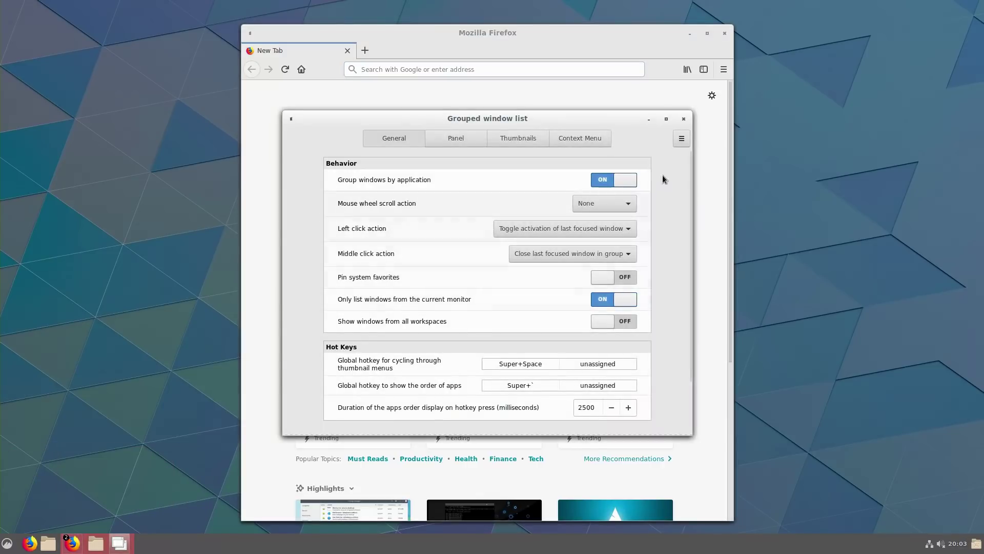
click(624, 181)
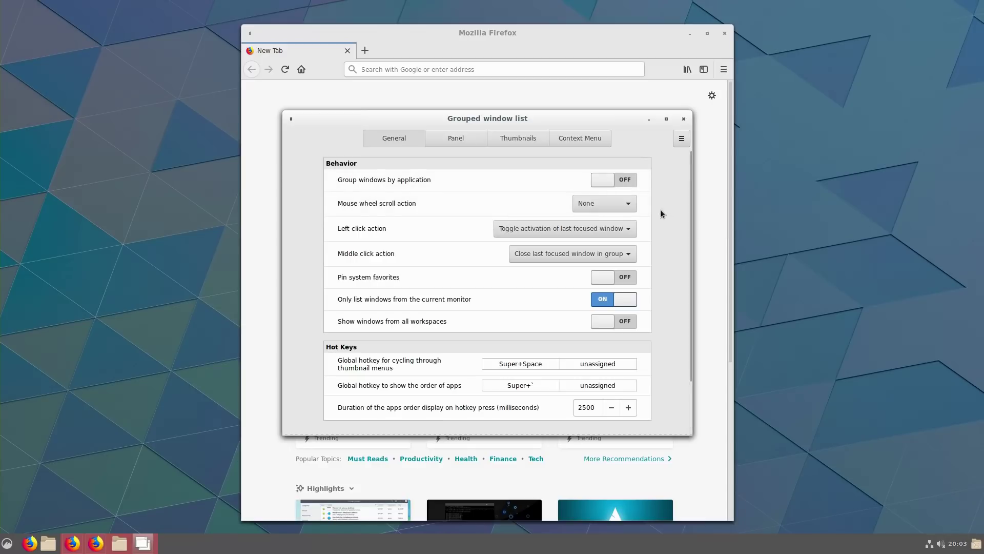
click(621, 279)
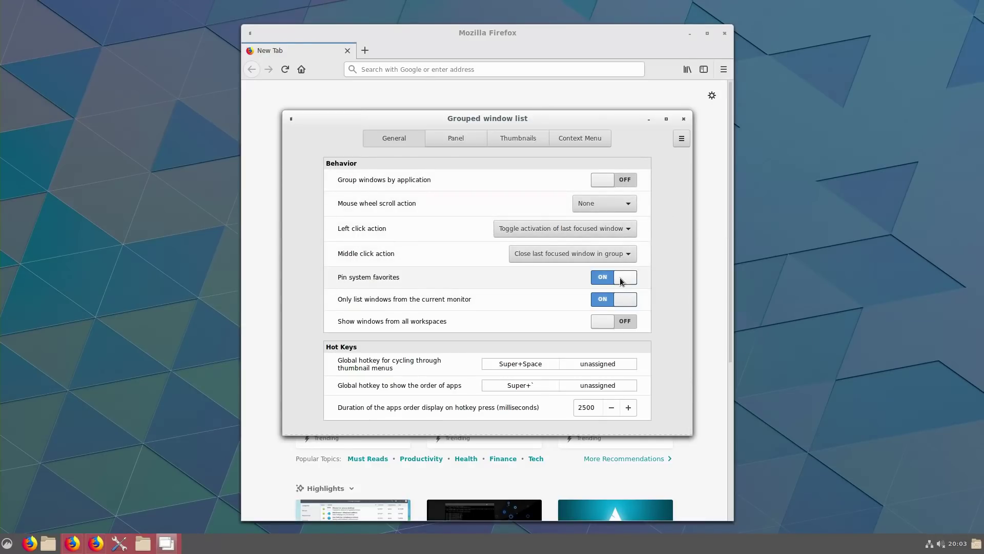
click(620, 275)
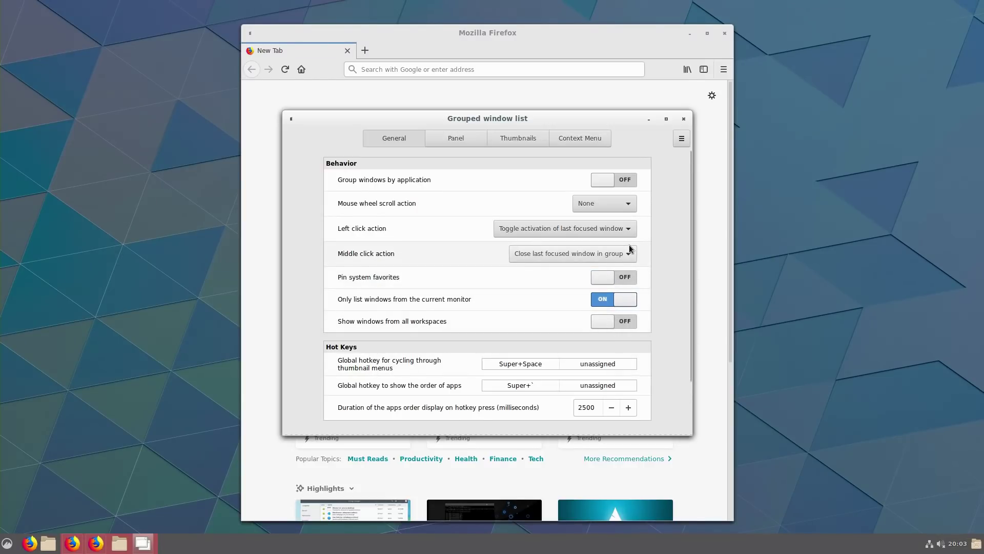
On the Panel page, hide window count numbers and set Button label to Application name.
click(451, 145)
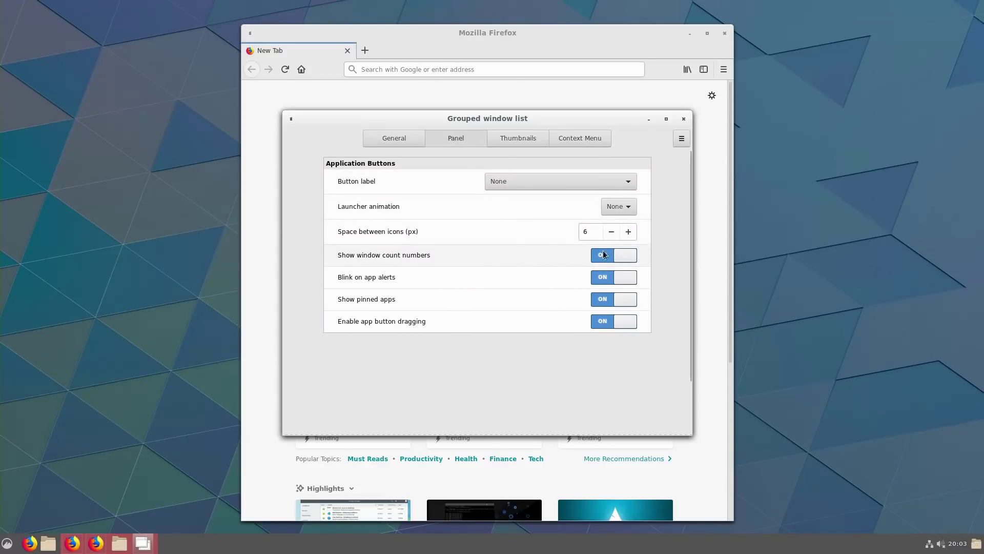
click(629, 254)
click(618, 182)
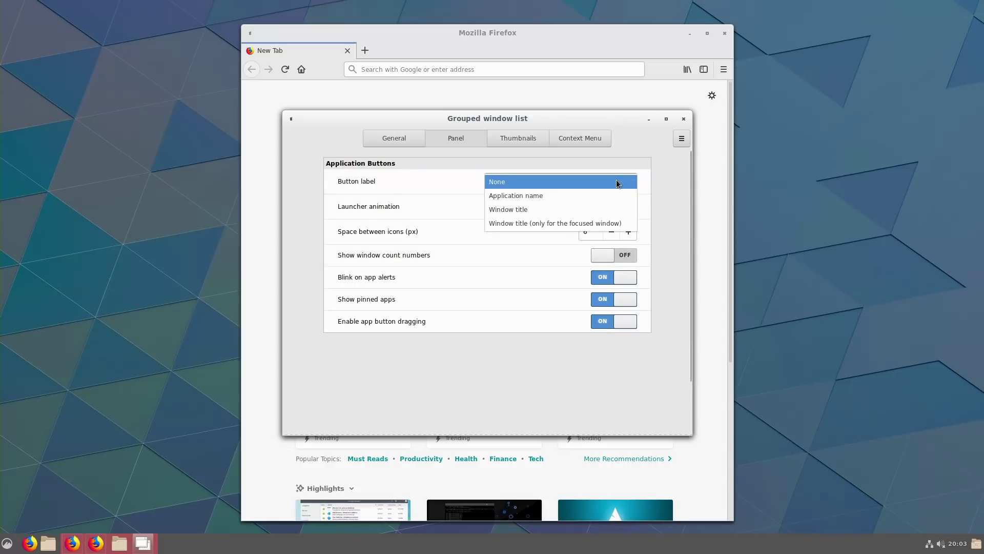
click(600, 197)
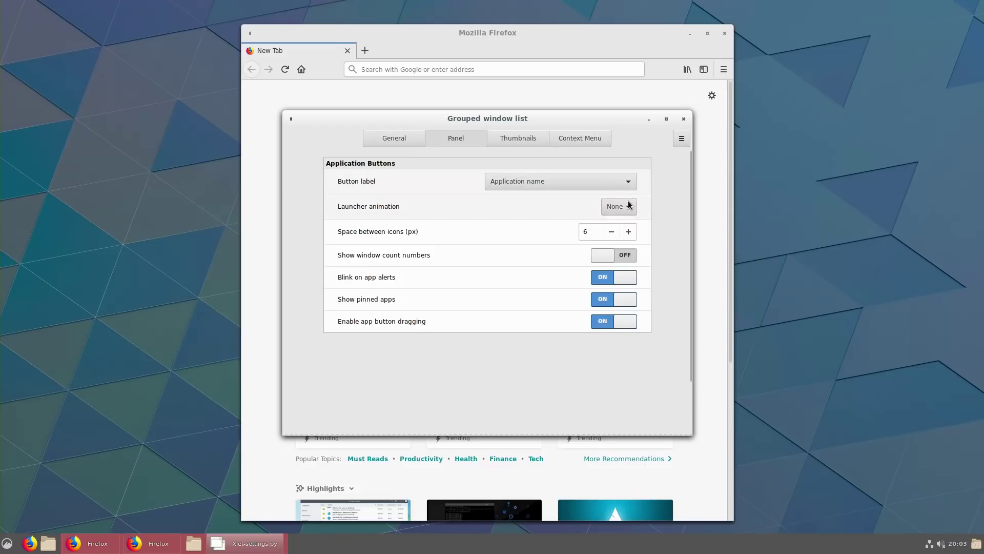
Set the spacing between window list icons to 2 px.
click(612, 232)
click(611, 232)
click(612, 232)
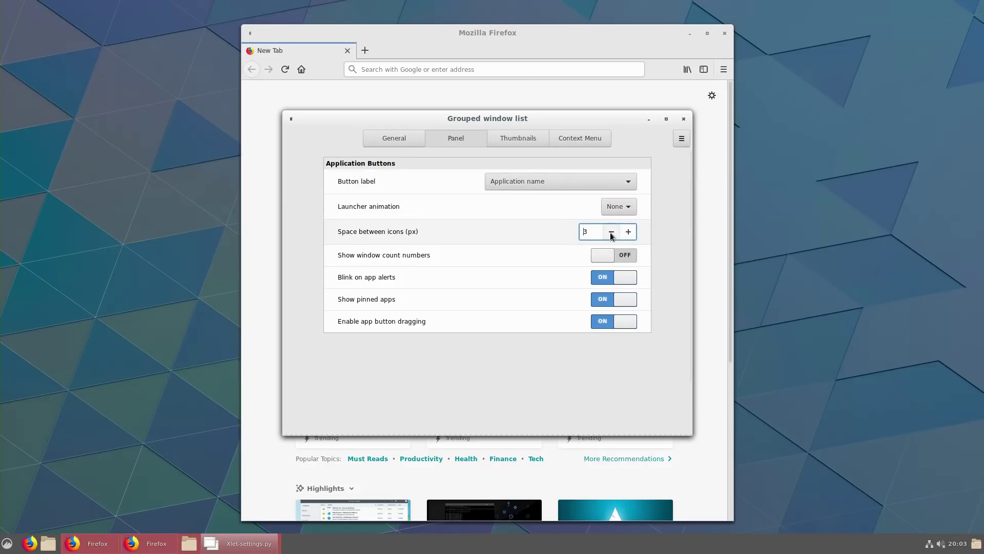
click(611, 232)
click(610, 232)
click(611, 232)
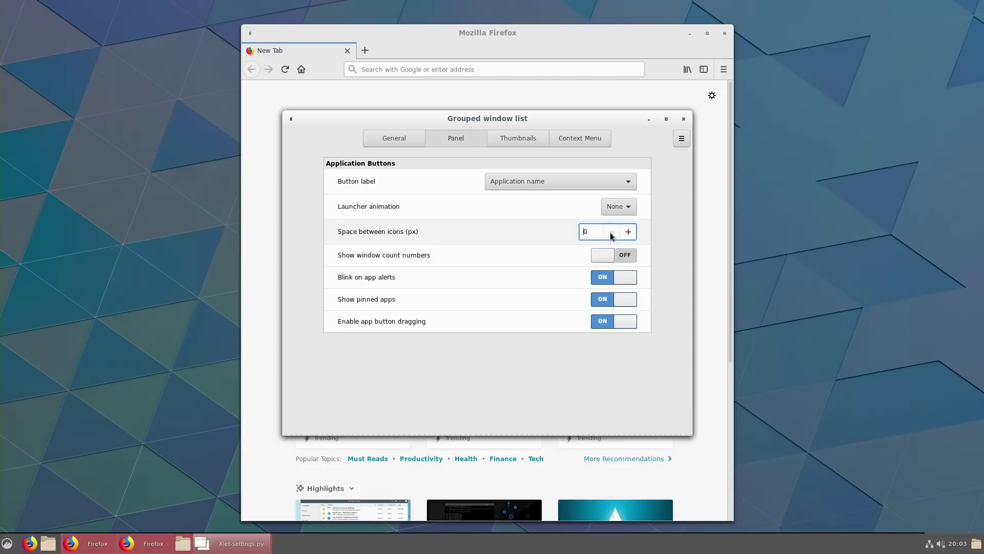
click(629, 231)
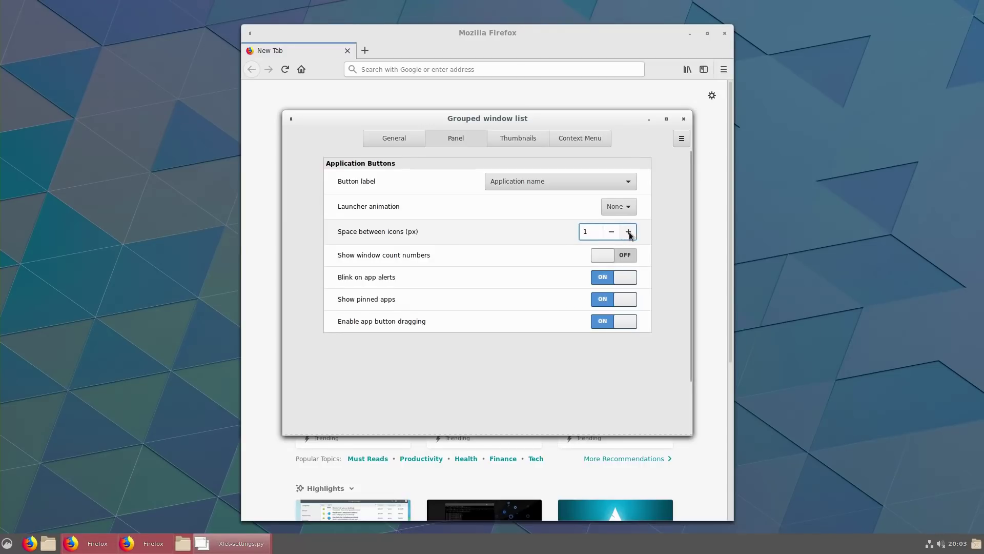
click(628, 231)
click(628, 231)
click(629, 232)
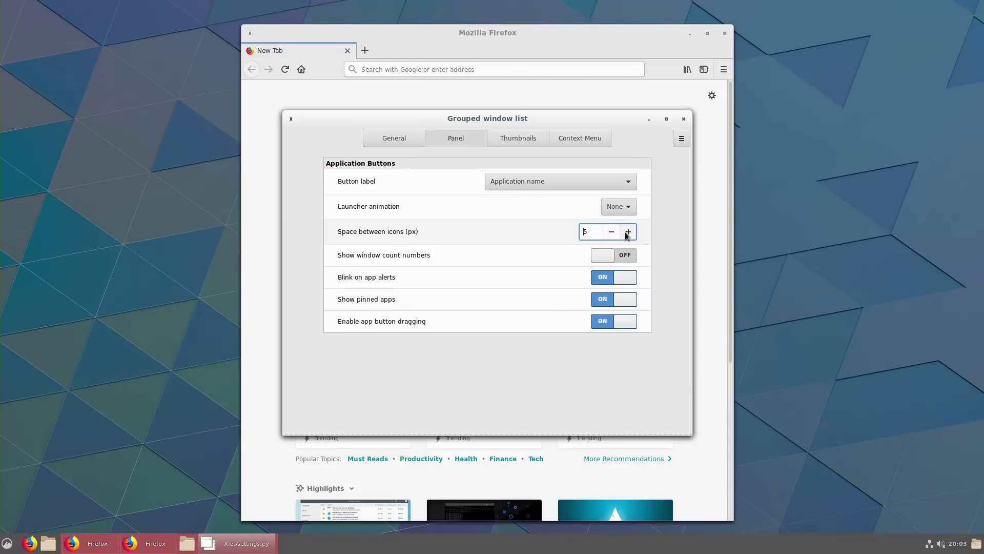
click(625, 231)
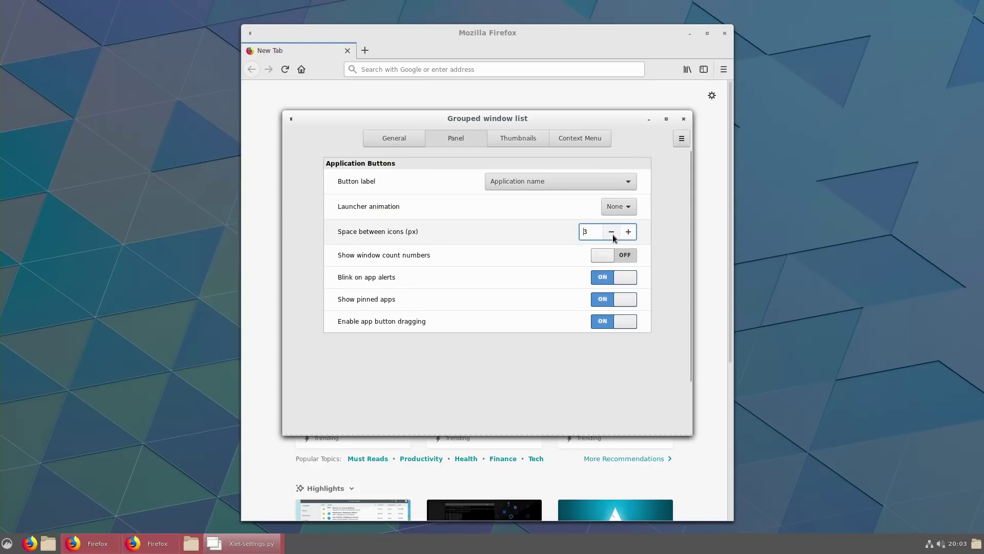
click(612, 234)
click(613, 234)
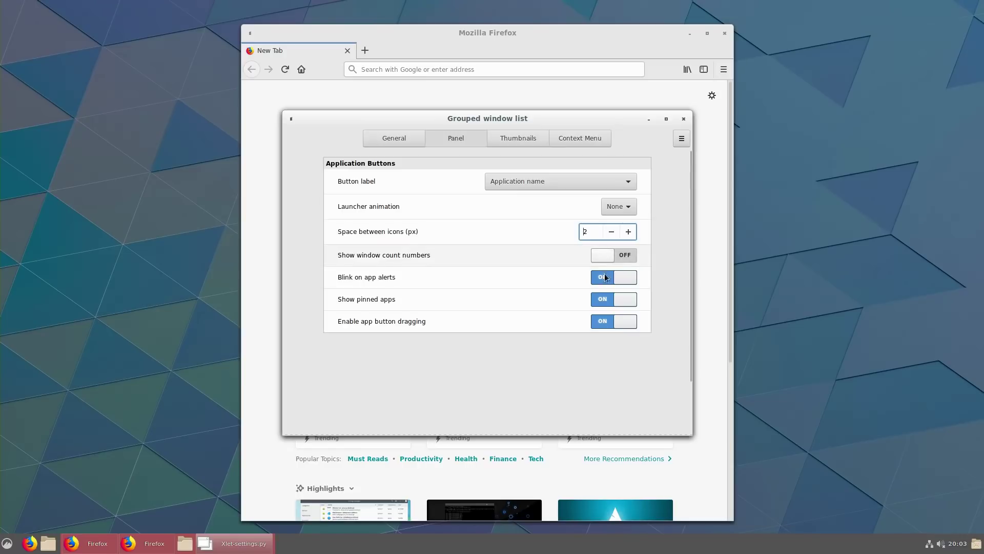
Turn Show pinned apps off in the window list.
click(617, 302)
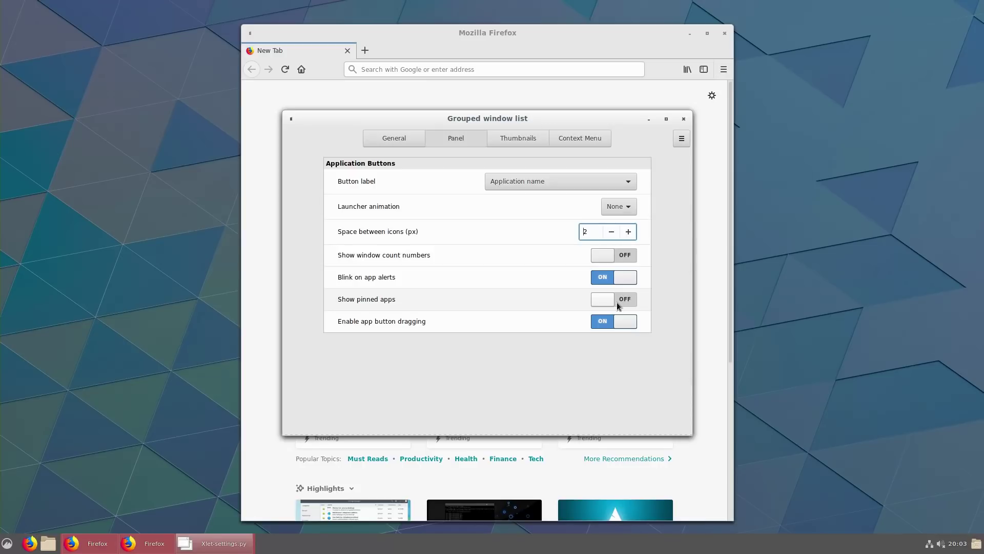
click(616, 303)
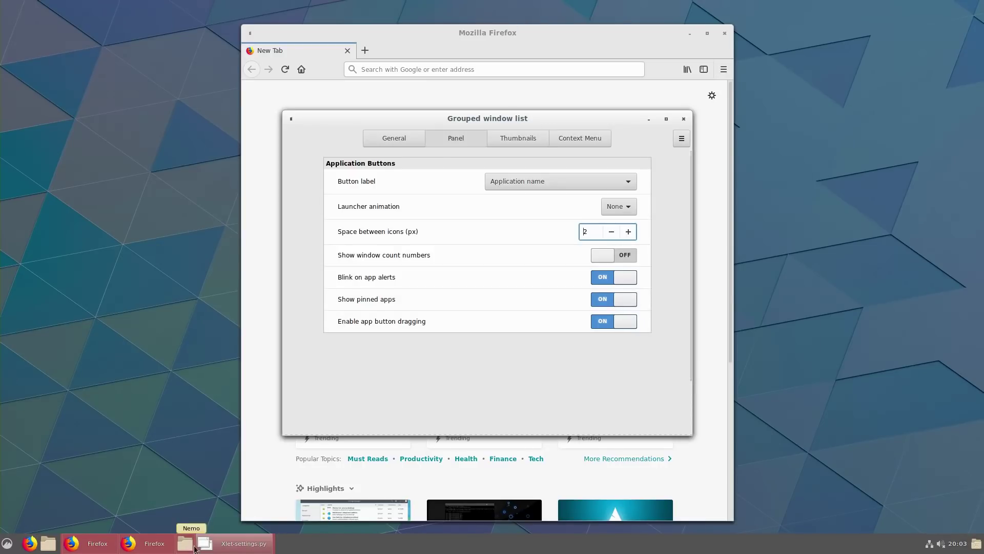
click(628, 300)
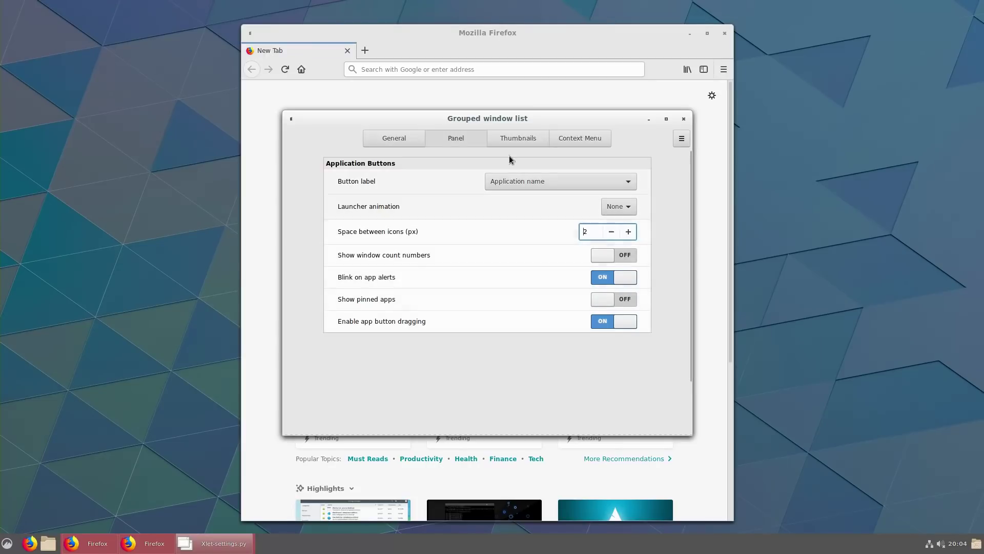
click(526, 142)
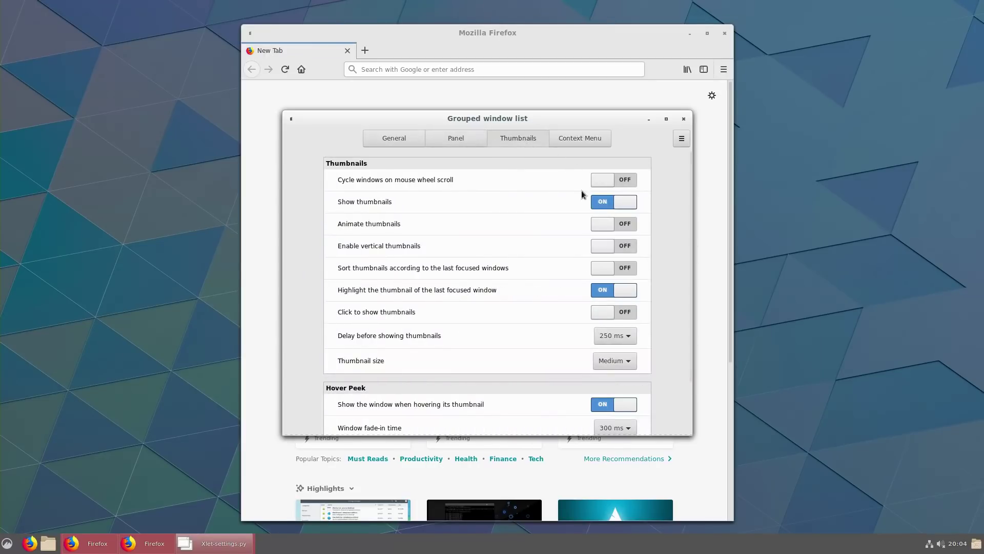
Switch Show thumbnails off, keeping the thumbnail size at Medium.
mouse_move(103, 544)
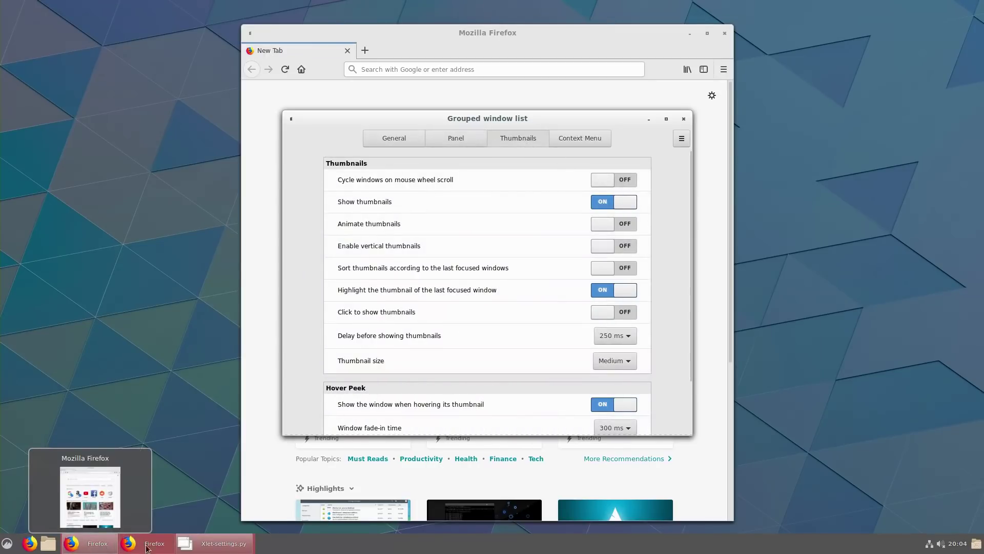
mouse_move(156, 544)
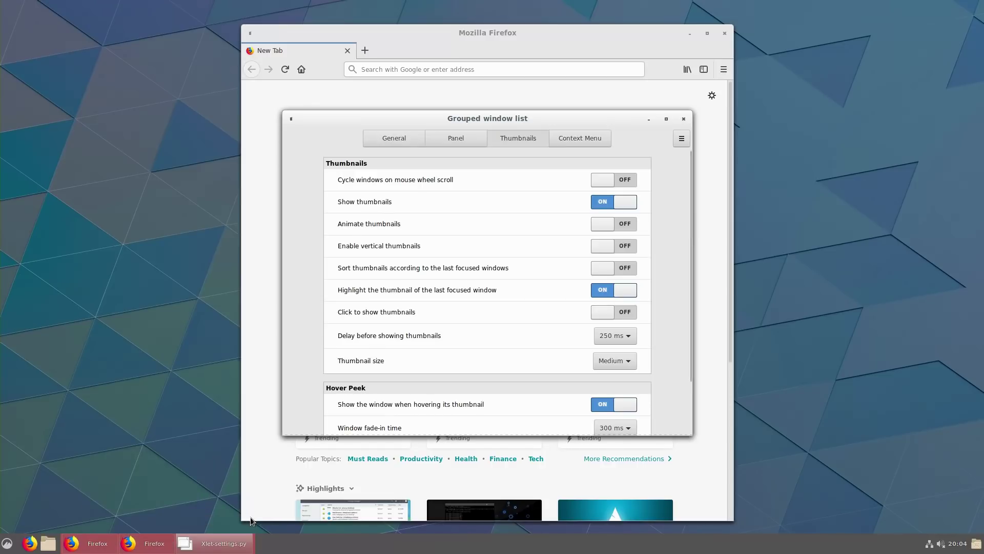
mouse_move(237, 546)
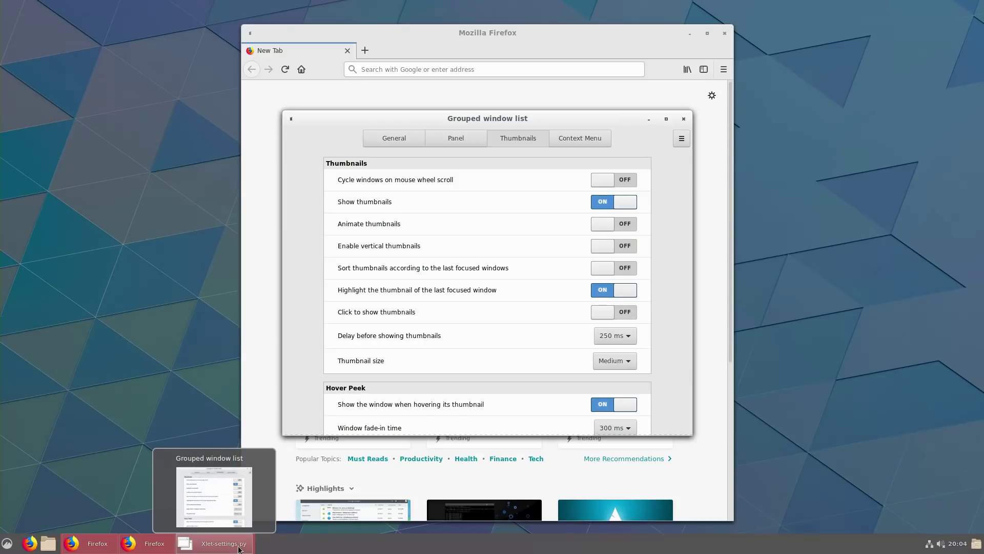
click(627, 203)
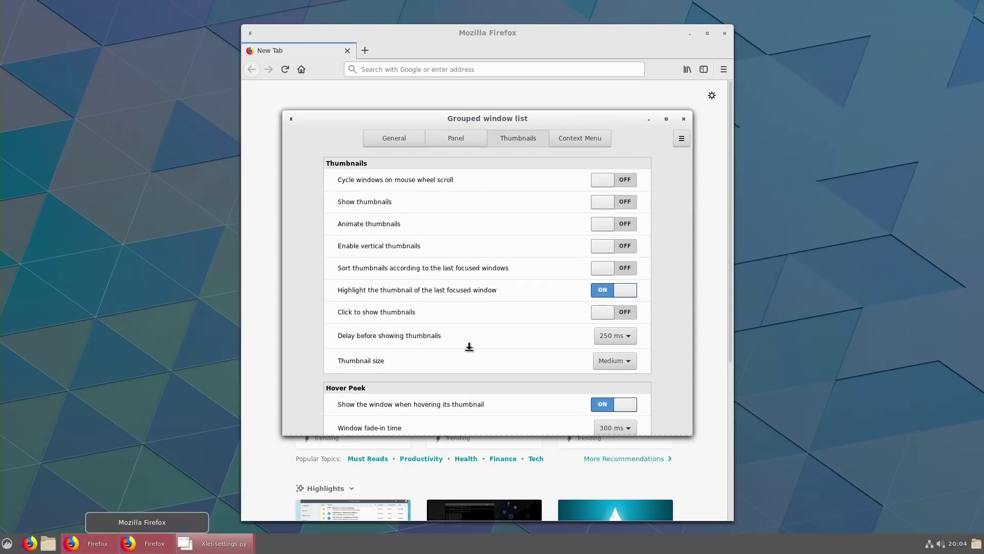
click(631, 361)
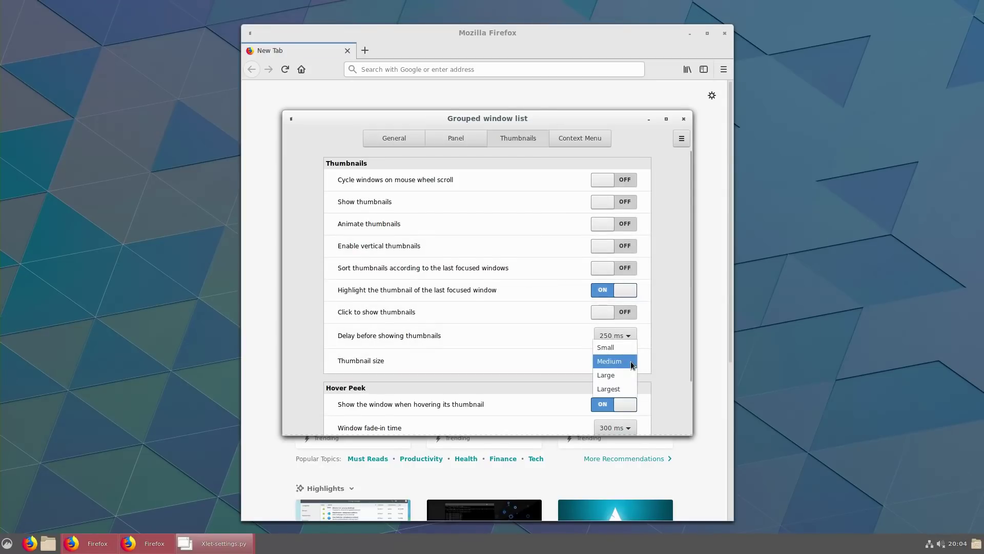
click(630, 360)
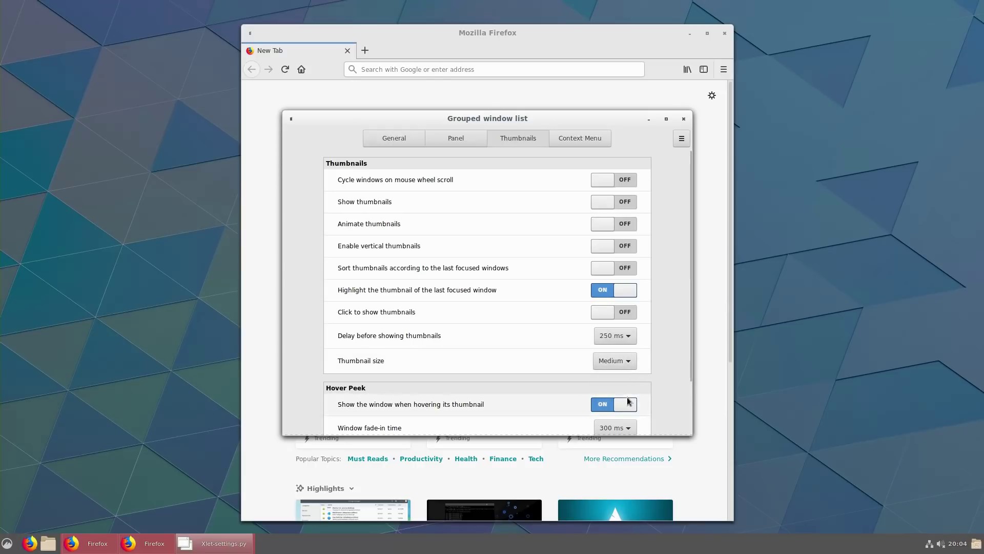
Review the Context Menu settings, then close the Grouped window list settings.
scroll(629, 400, down, 4)
scroll(548, 261, up, 2)
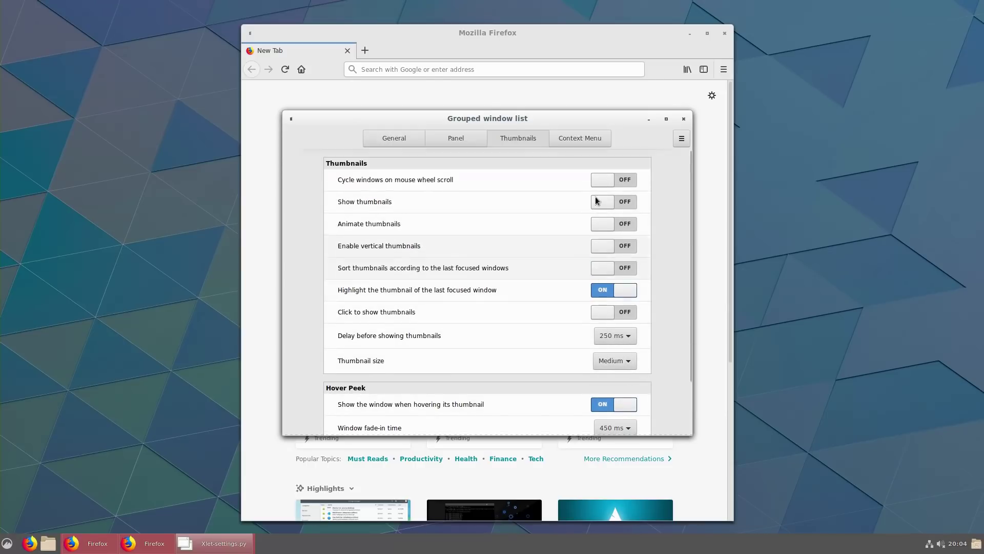
click(579, 144)
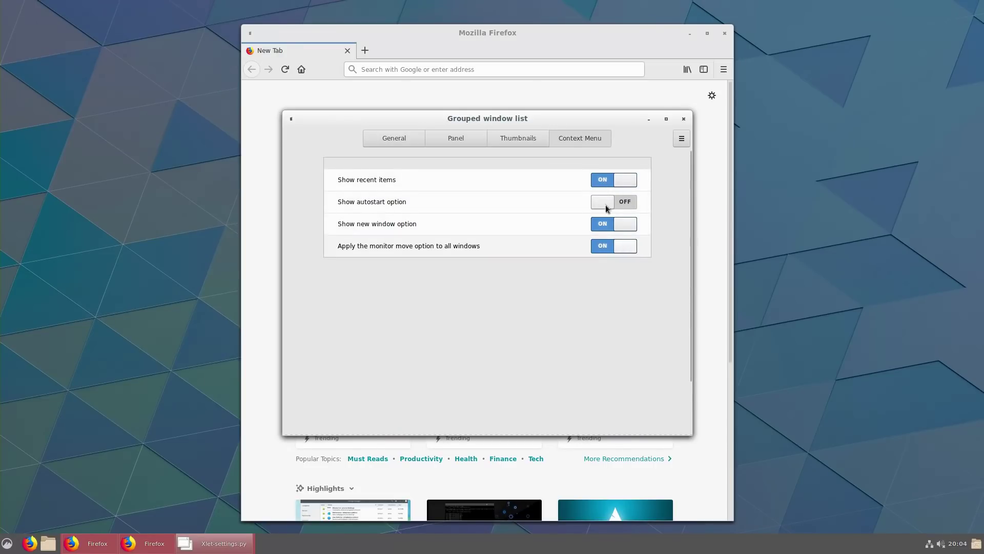
click(683, 119)
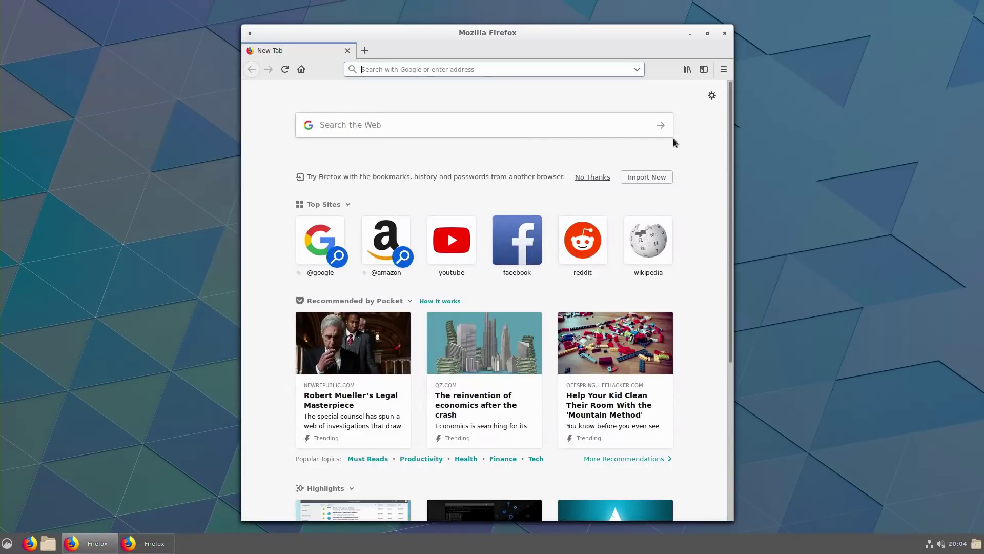
Close Firefox, relaunch it from the panel launcher, and close the extra window, leaving one.
click(724, 34)
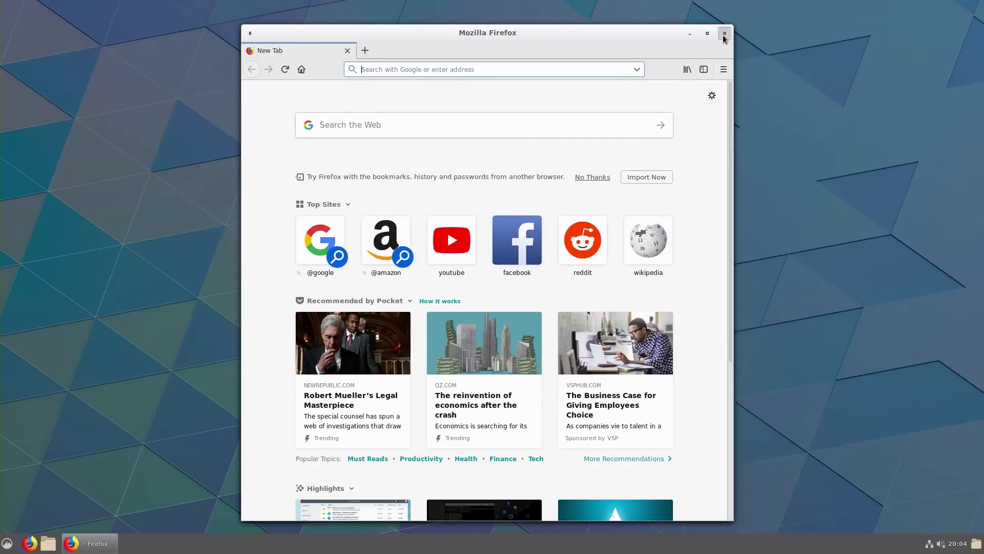
click(29, 543)
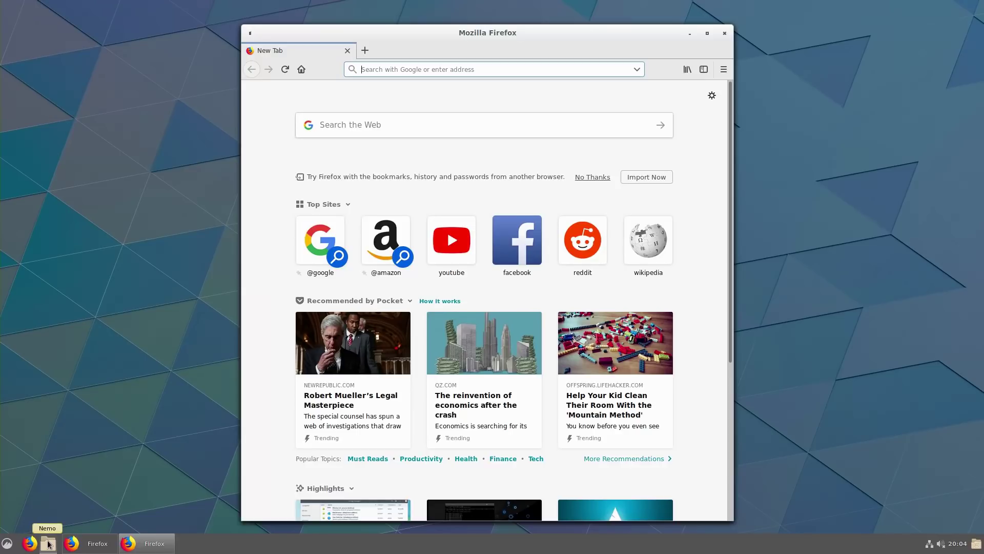
click(724, 33)
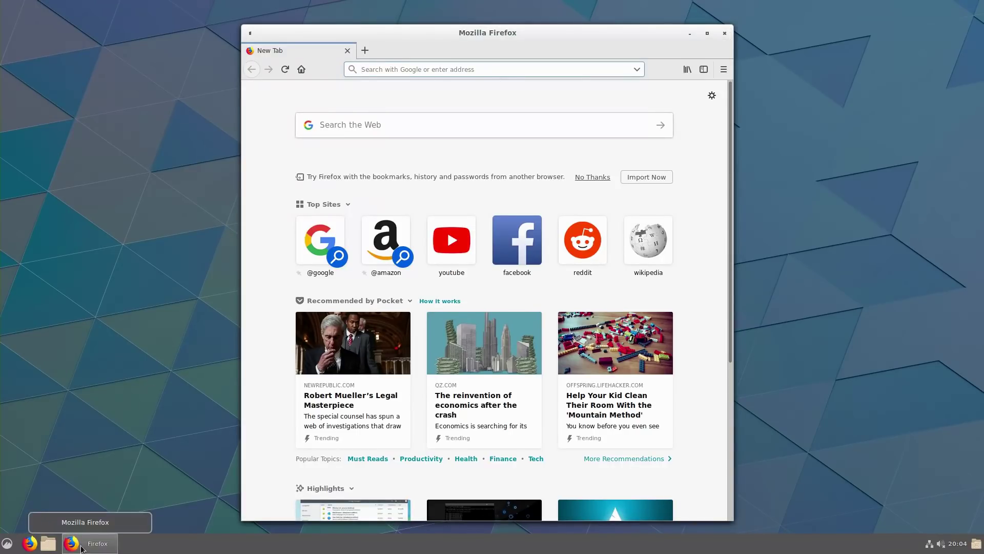
right_click(97, 542)
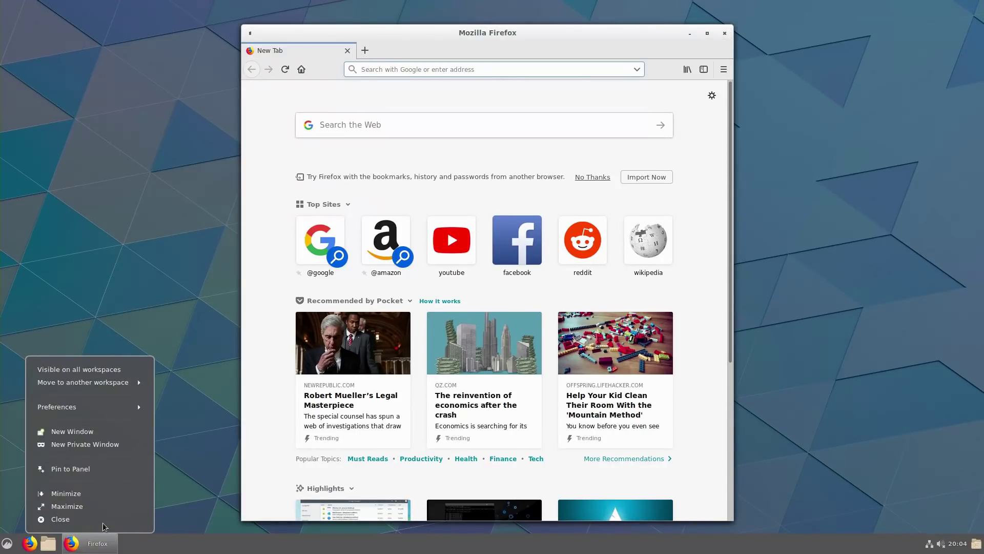
Reopen the window list configuration and set Launcher animation to Fade on the Panel page.
click(102, 410)
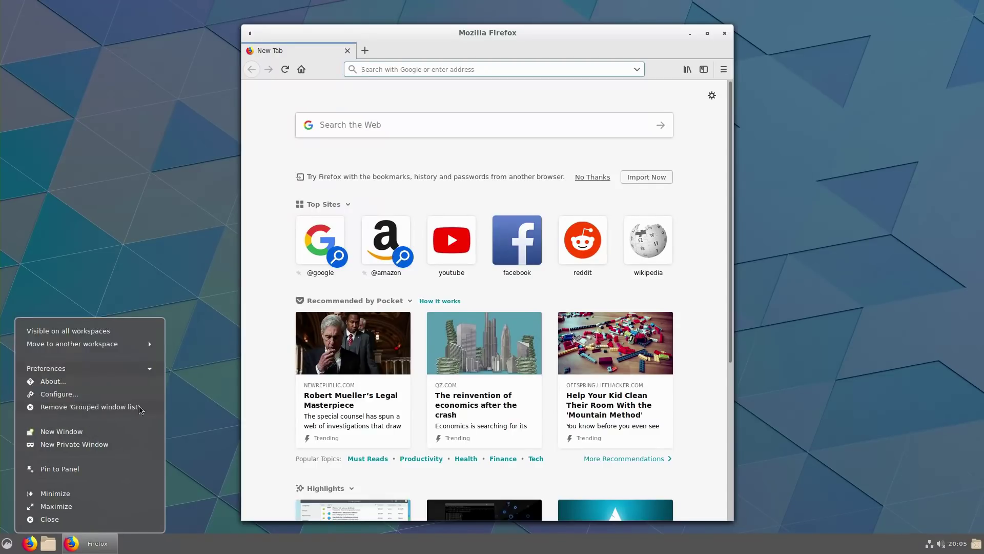
click(109, 394)
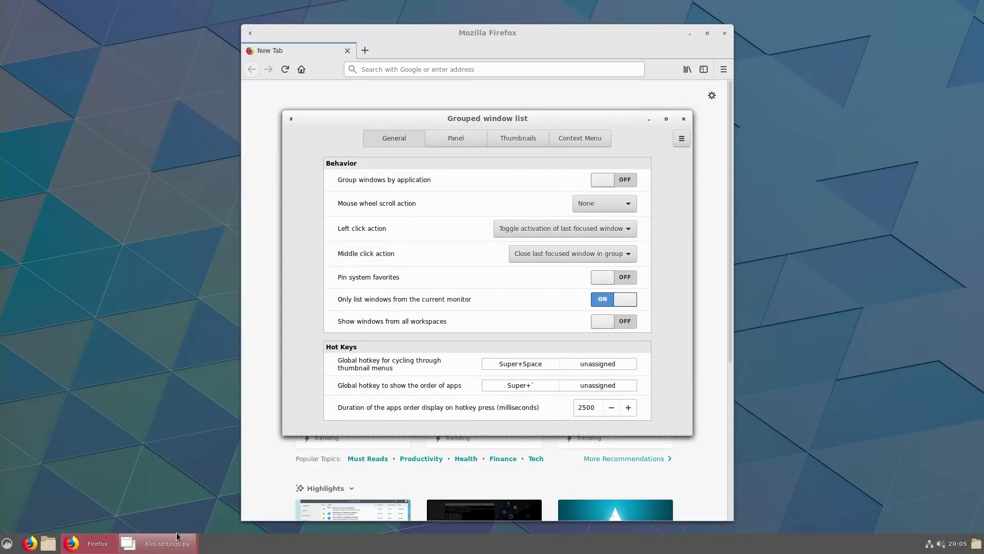
click(470, 133)
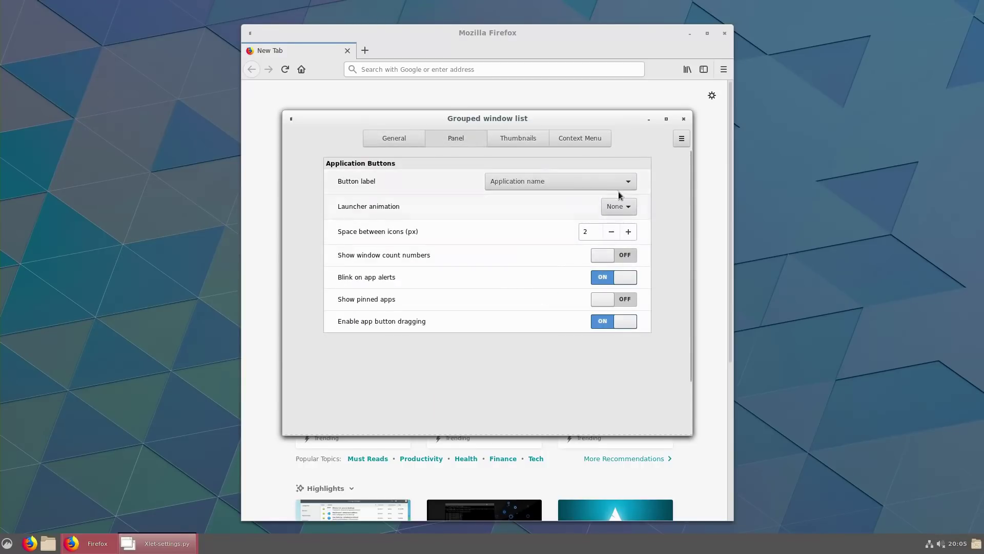
click(626, 209)
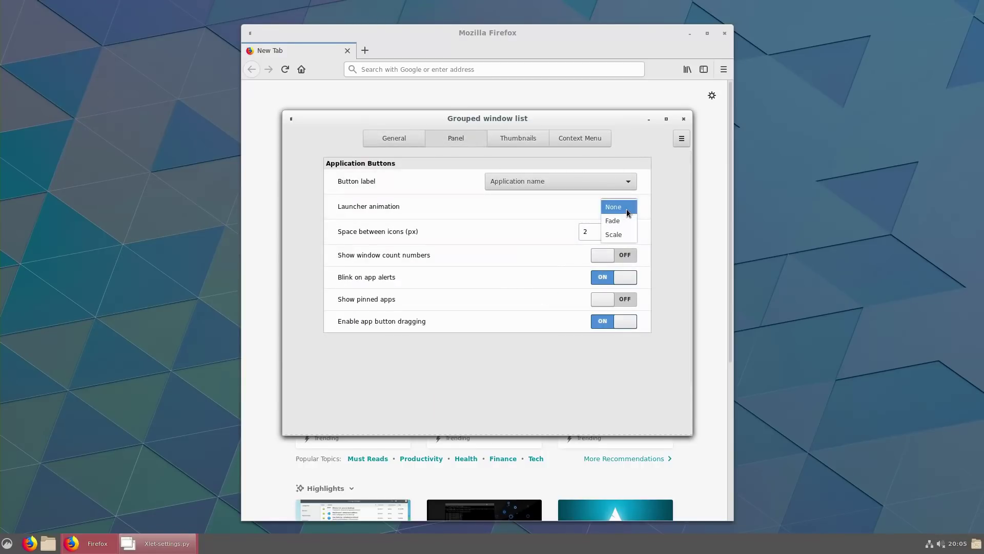
click(626, 209)
click(626, 210)
scroll(626, 210, down, 1)
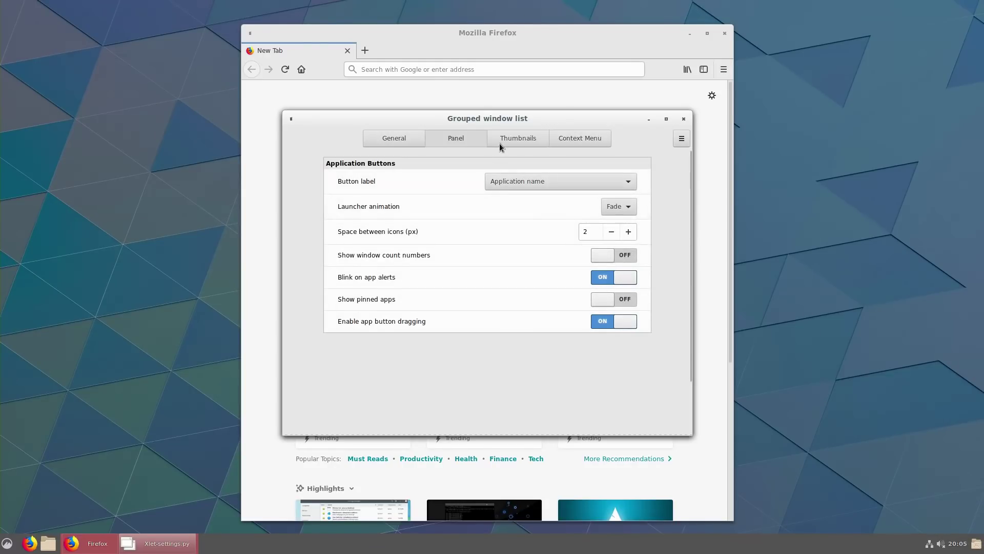
Check the Thumbnails page of the window list settings.
click(532, 142)
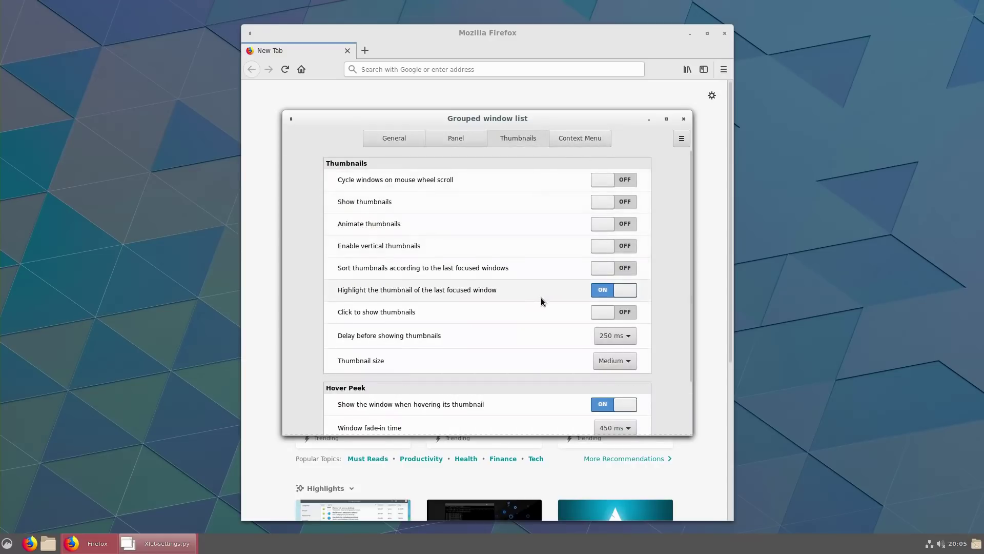
scroll(561, 309, down, 2)
scroll(538, 292, up, 1)
On the General page, set Middle click action to None.
click(410, 137)
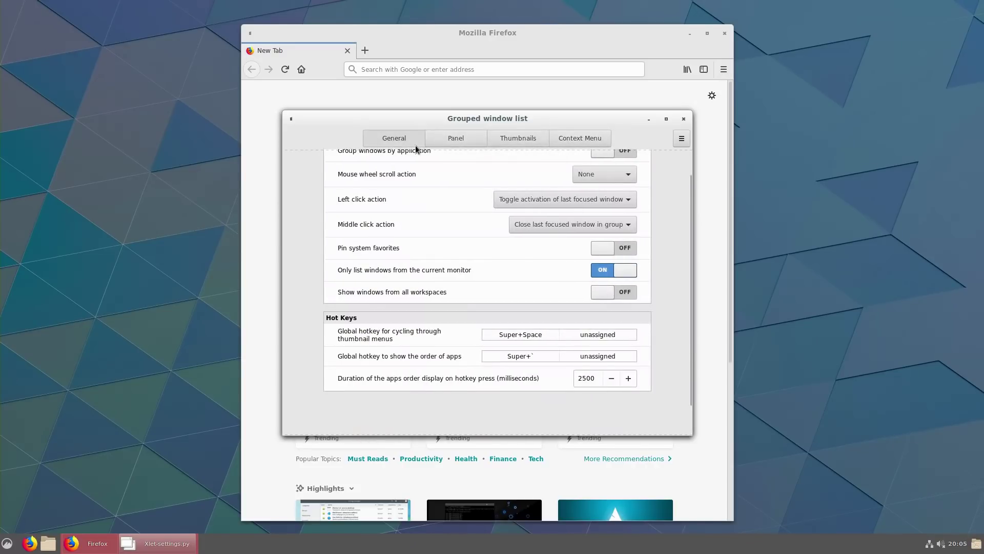
scroll(615, 252, up, 3)
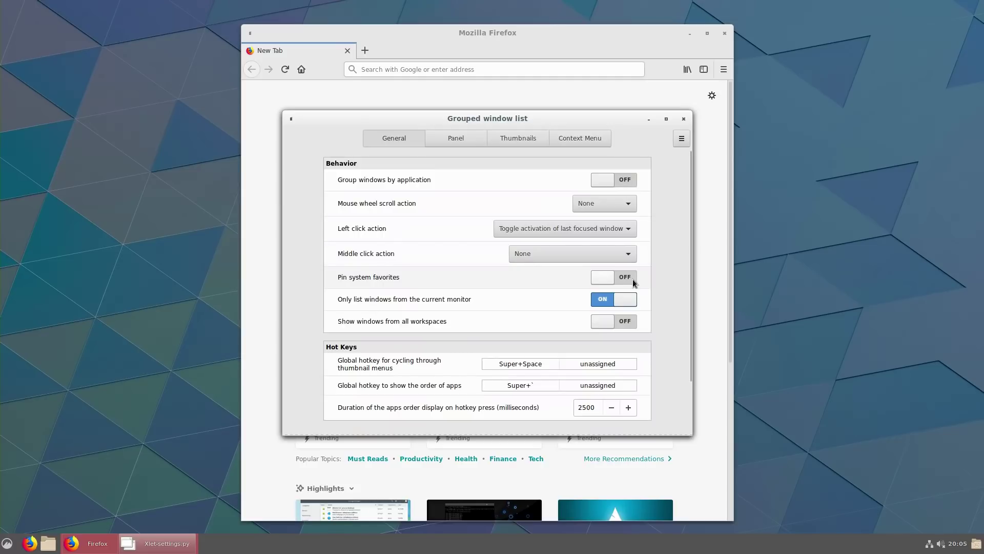
click(620, 254)
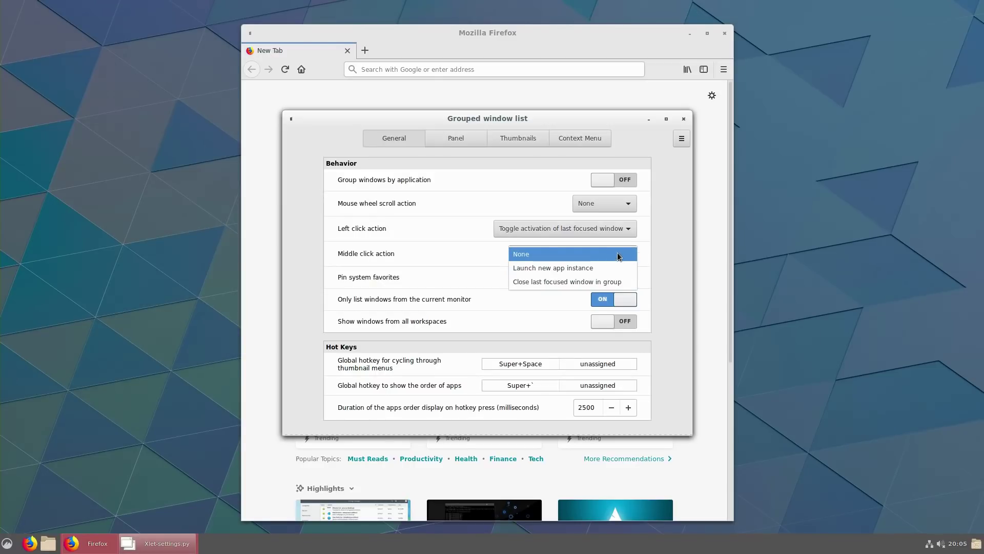
click(618, 253)
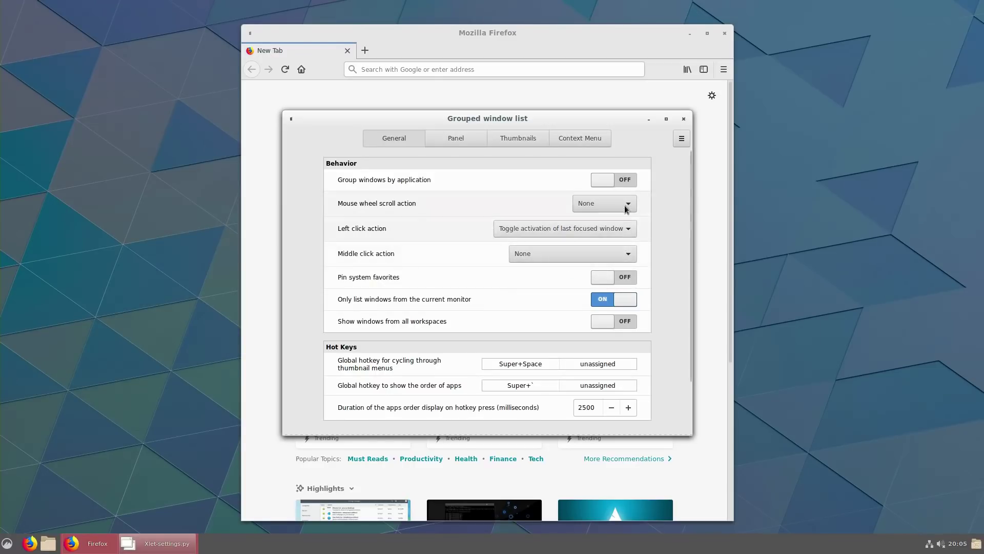
Set Button label to Window title on the Panel page and close the settings.
click(472, 144)
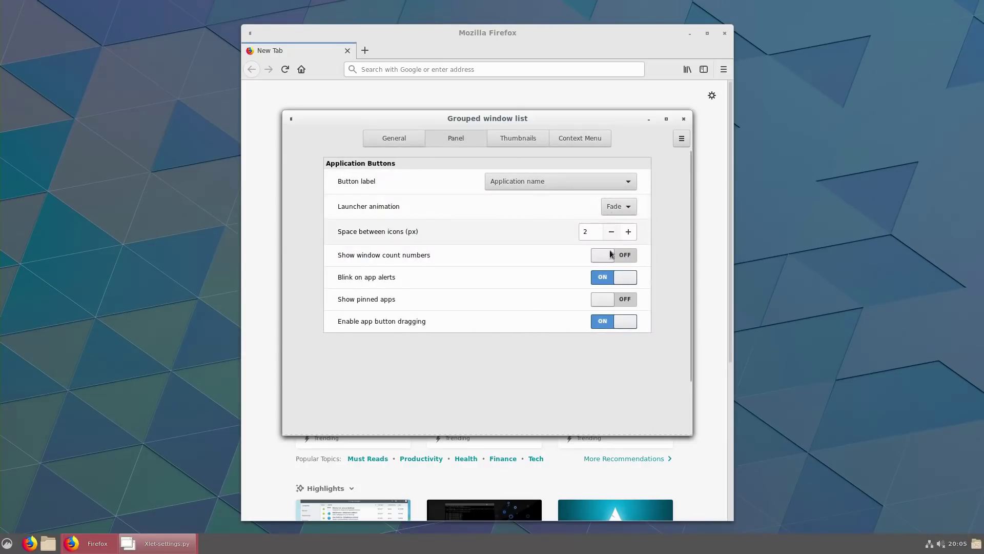
click(622, 184)
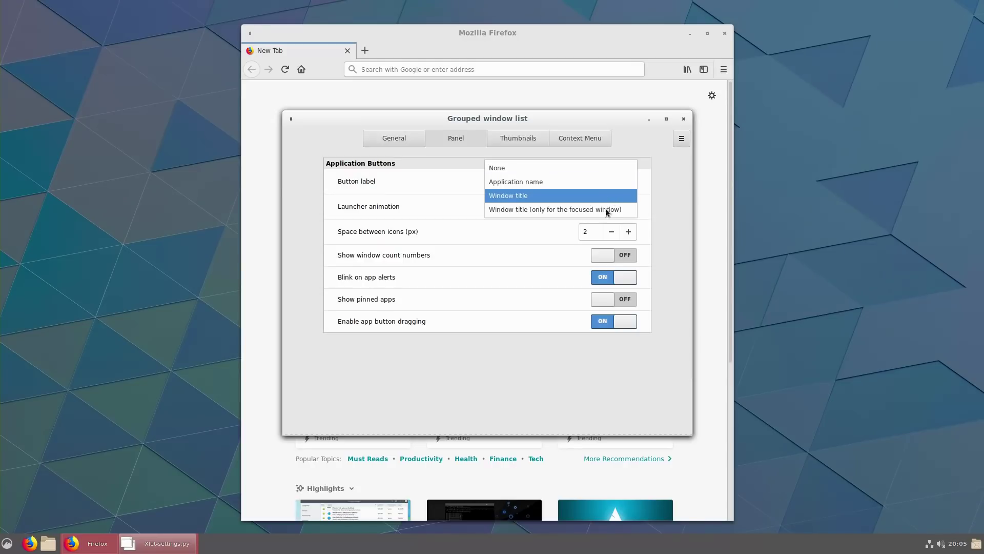
click(593, 195)
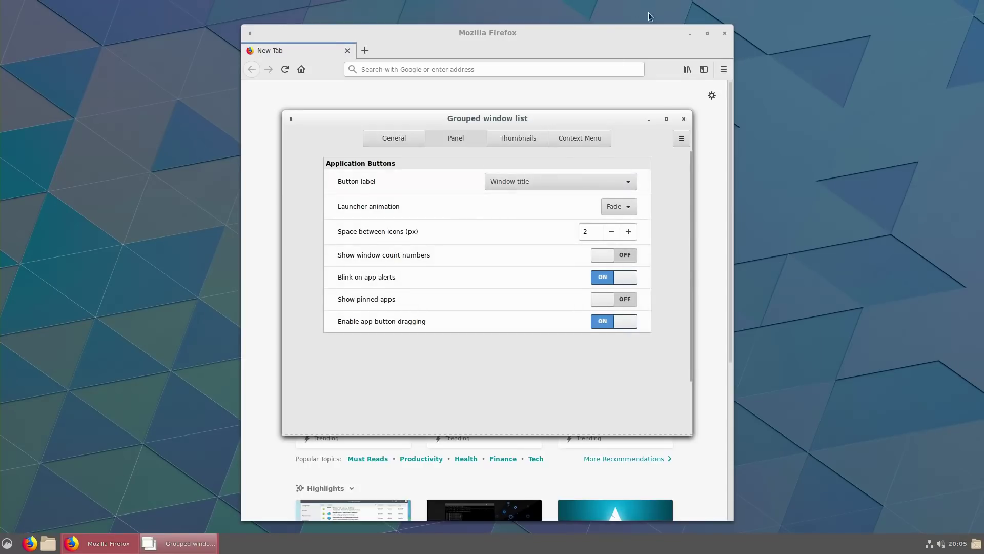
click(684, 119)
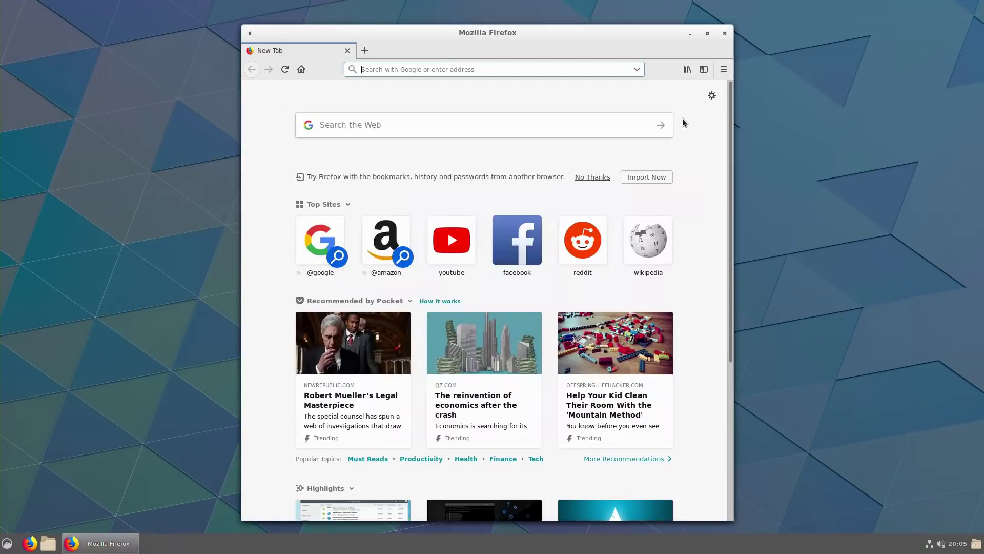
Load startpage.com in Firefox's address bar.
click(443, 69)
text(startp)
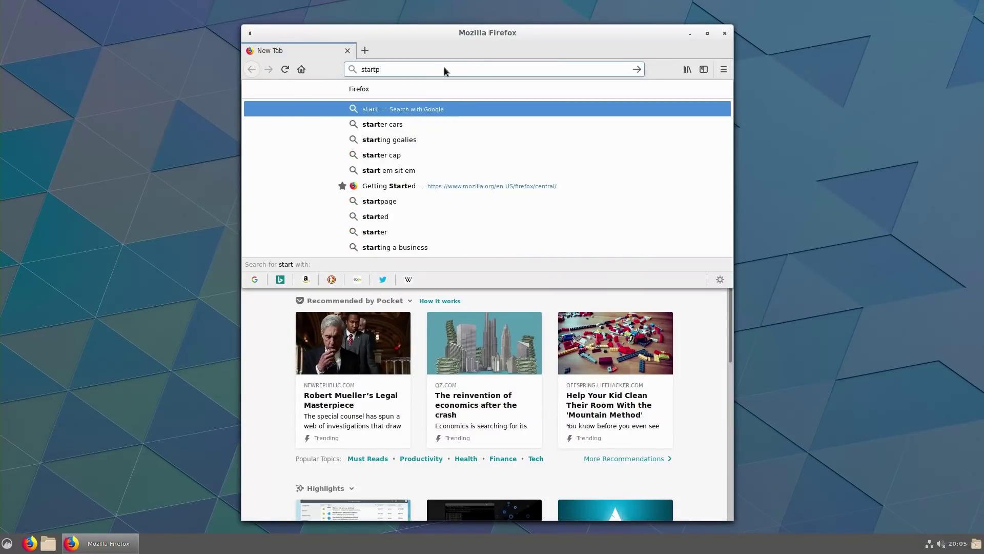
text(age.com)
key(Return)
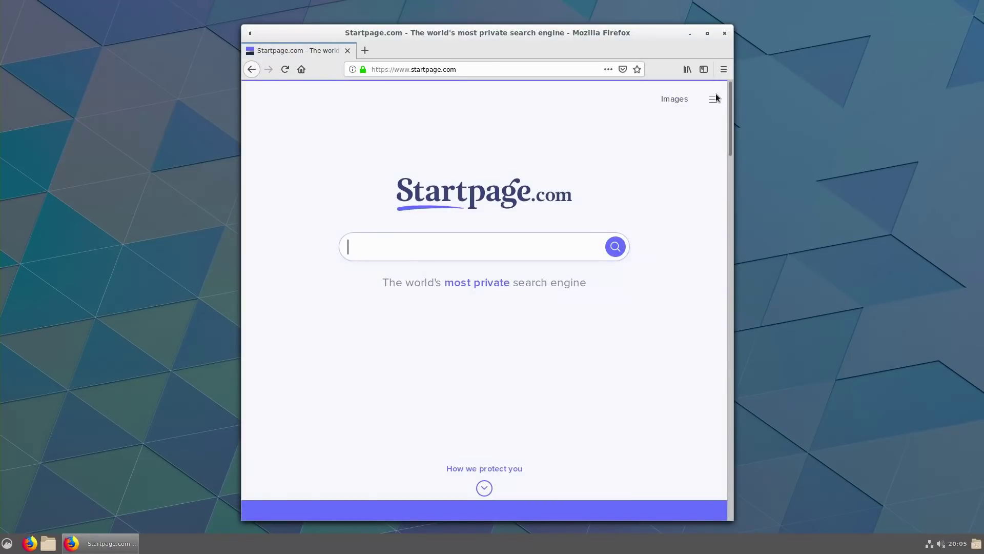
Minimize Firefox, restore it from the taskbar, then close it.
click(690, 33)
click(111, 543)
click(731, 32)
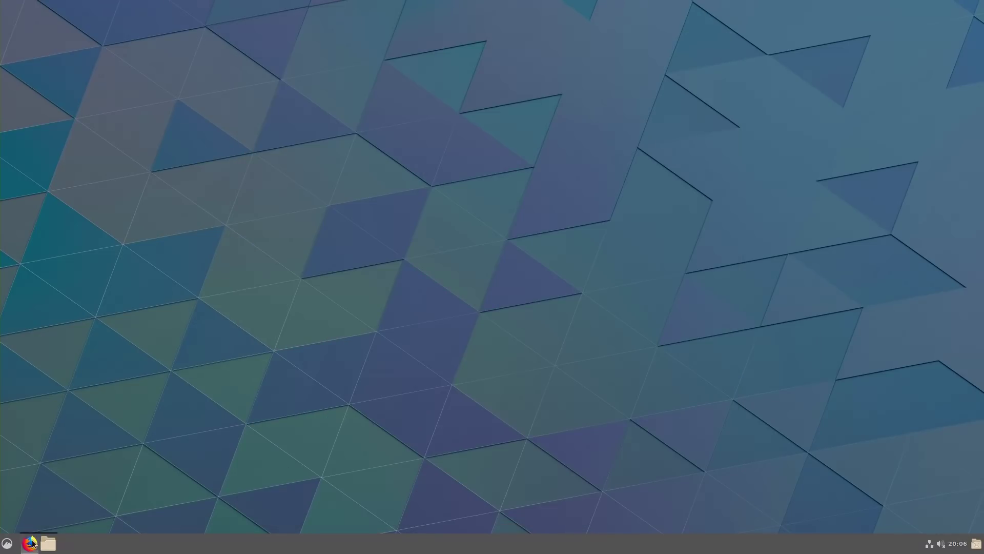
Pin Thunderbird from the menu's Internet category to the panel as a launcher.
click(7, 543)
mouse_move(126, 382)
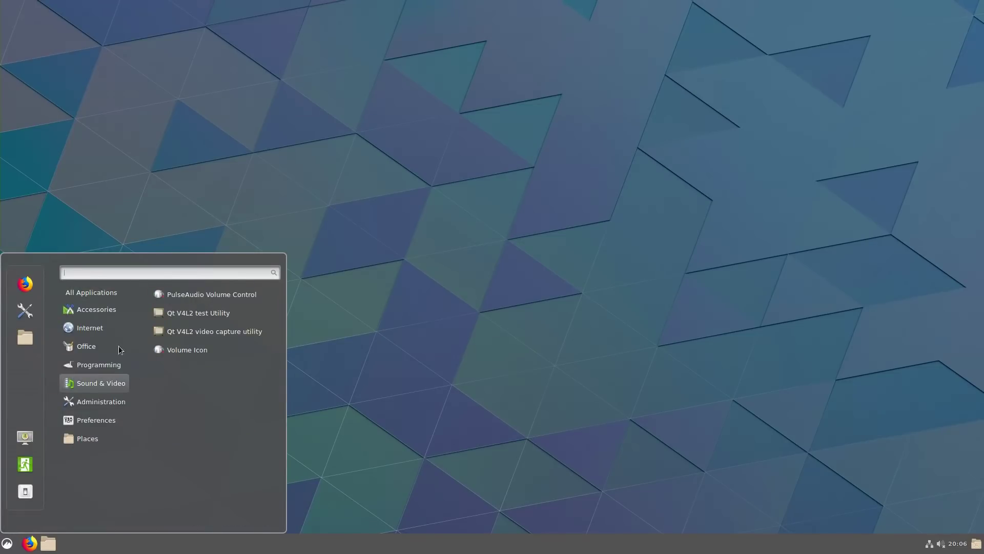
mouse_move(106, 323)
right_click(160, 375)
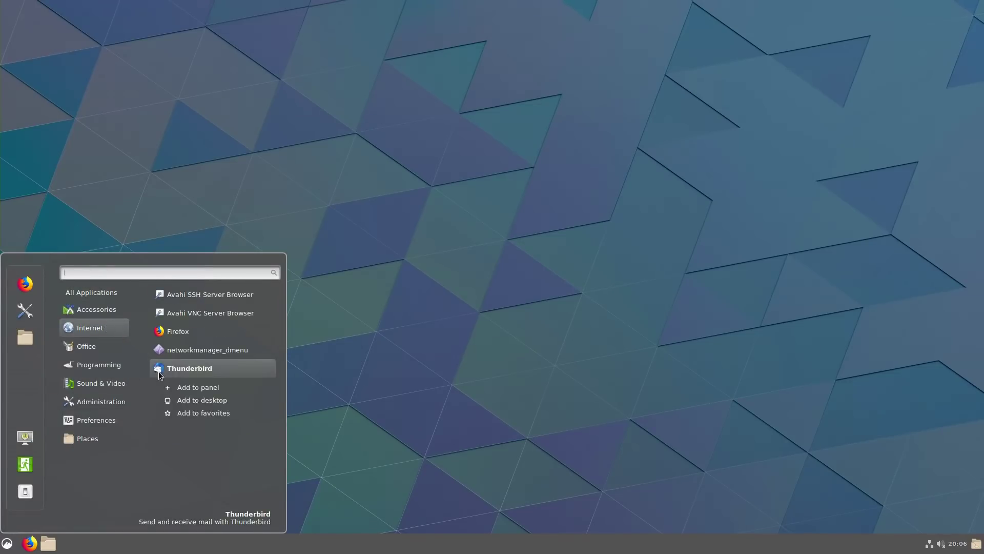
click(207, 399)
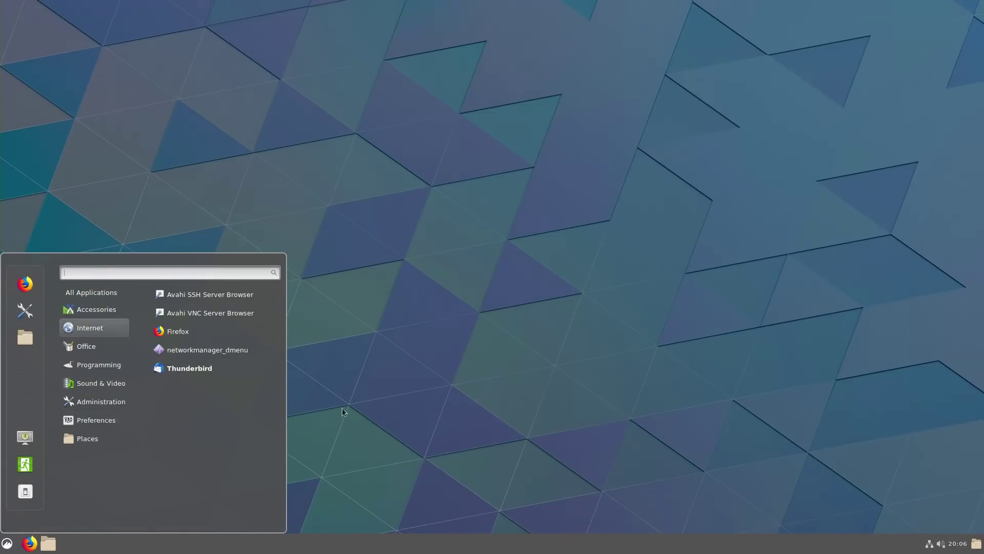
right_click(162, 369)
click(175, 385)
drag(175, 368, 39, 543)
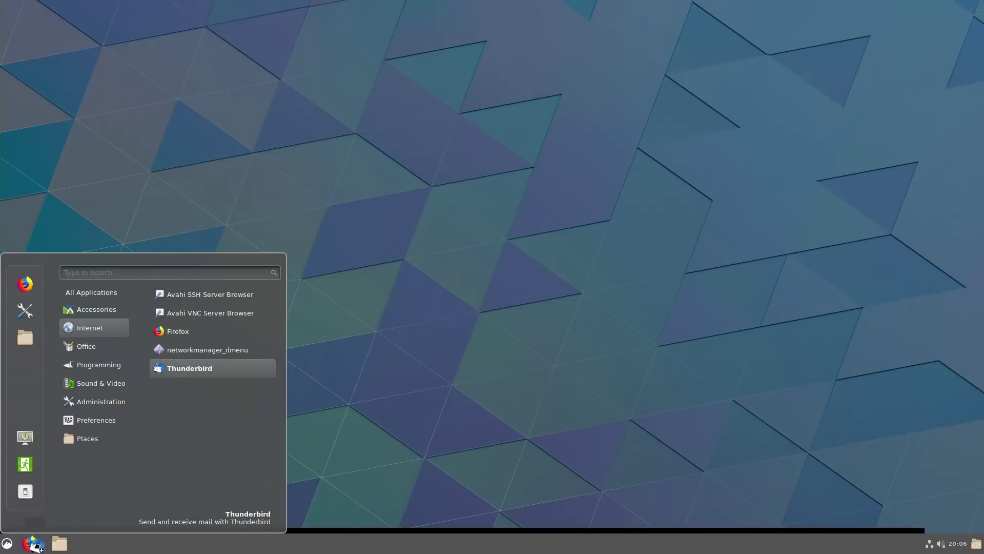
click(396, 432)
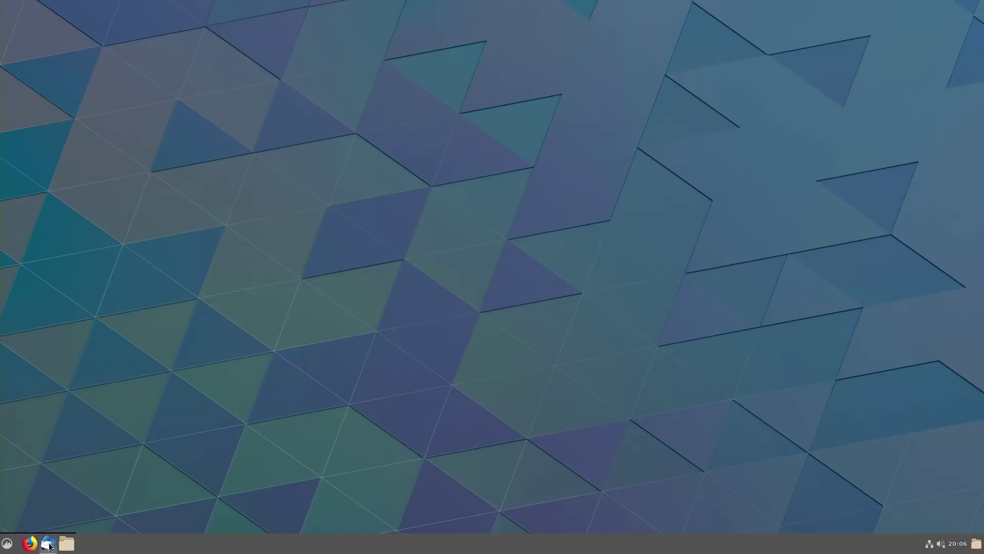
Drag Evolution from the Office category into the menu's favourites sidebar.
click(7, 544)
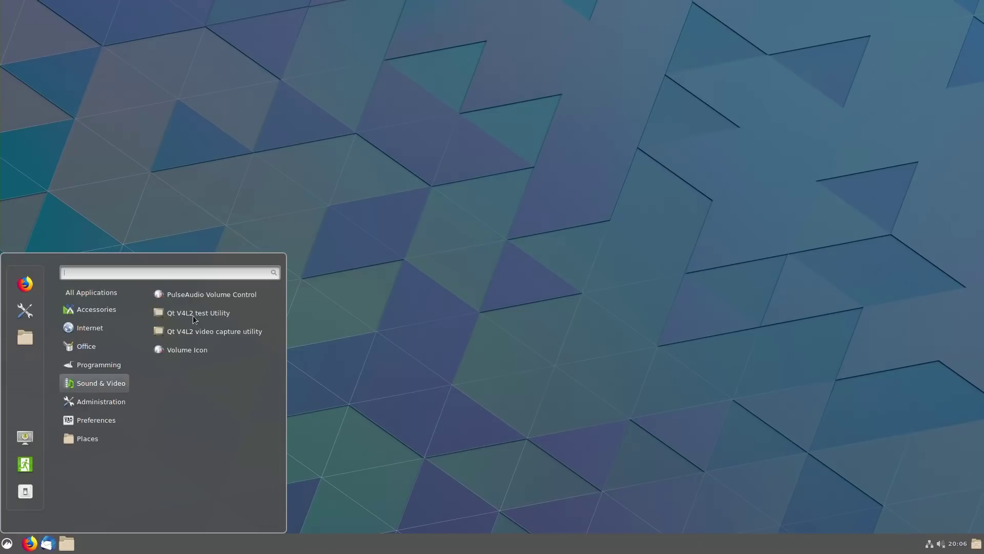
mouse_move(93, 350)
drag(177, 295, 23, 371)
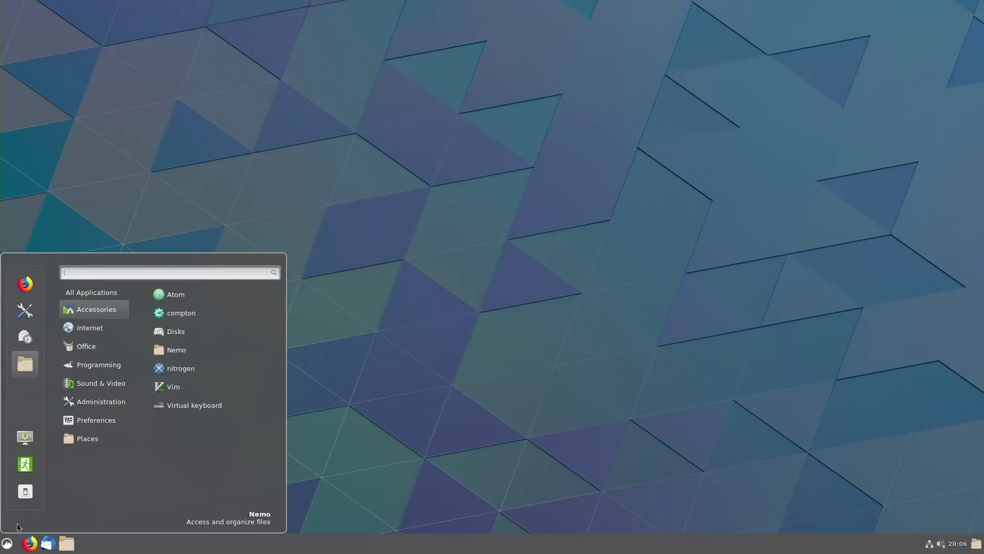
click(360, 376)
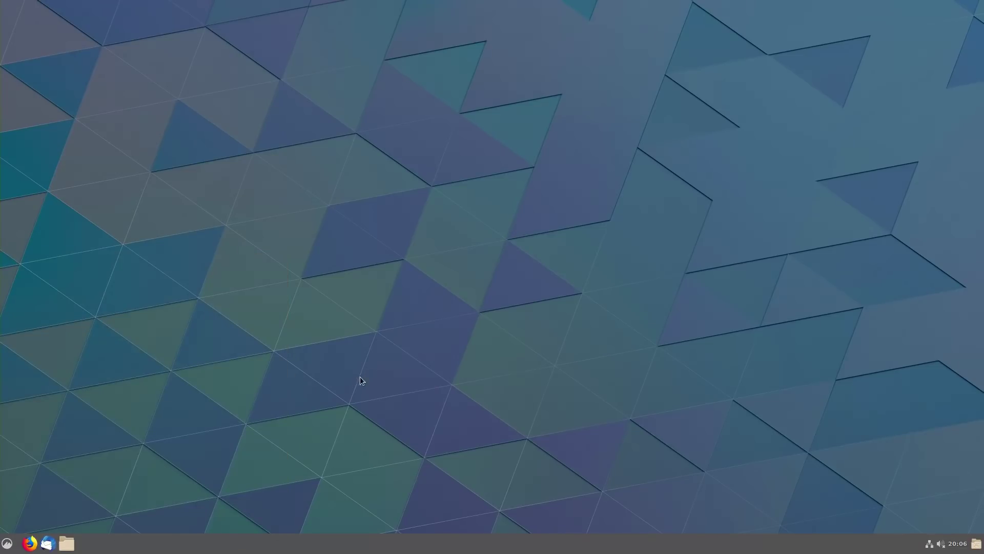